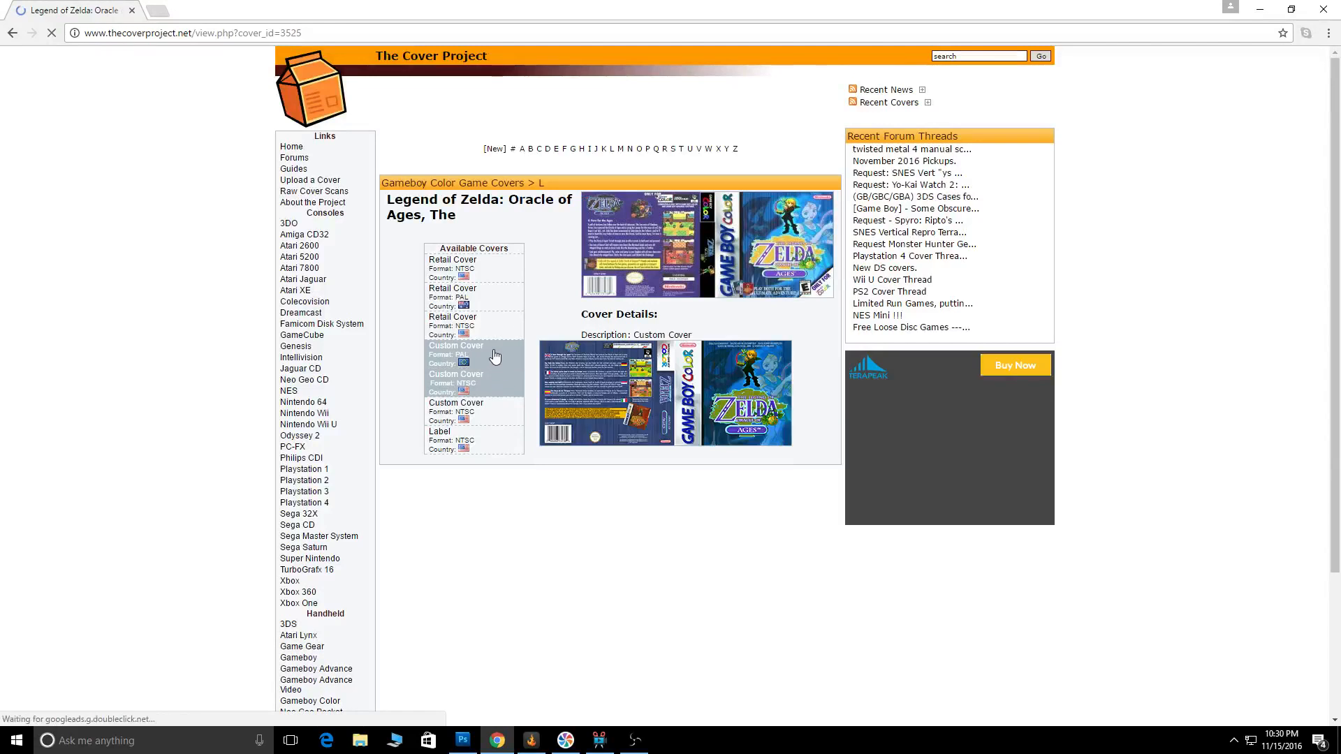
Highlight the case type in the Oracle of Ages cover details, and switch to Photoshop
left_click_drag(668, 378, 622, 378)
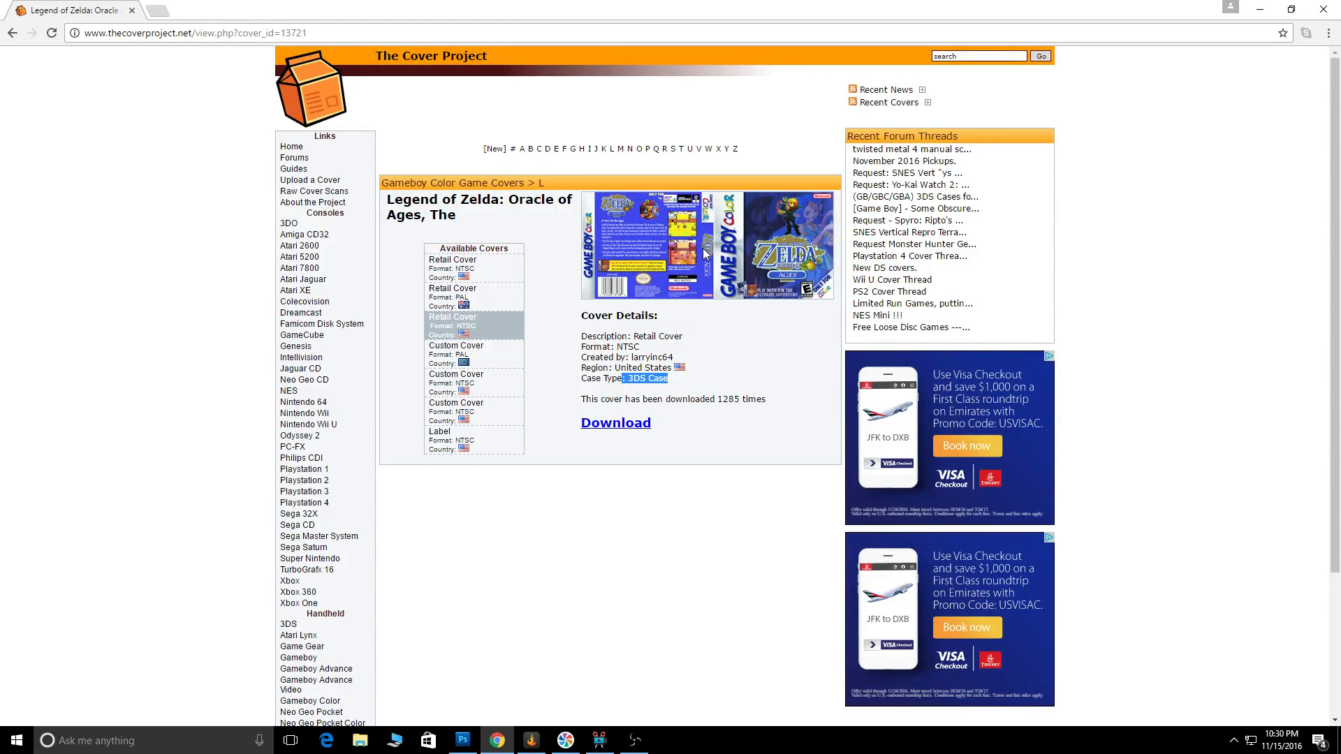
mouse_move(464, 740)
key("alt+Tab")
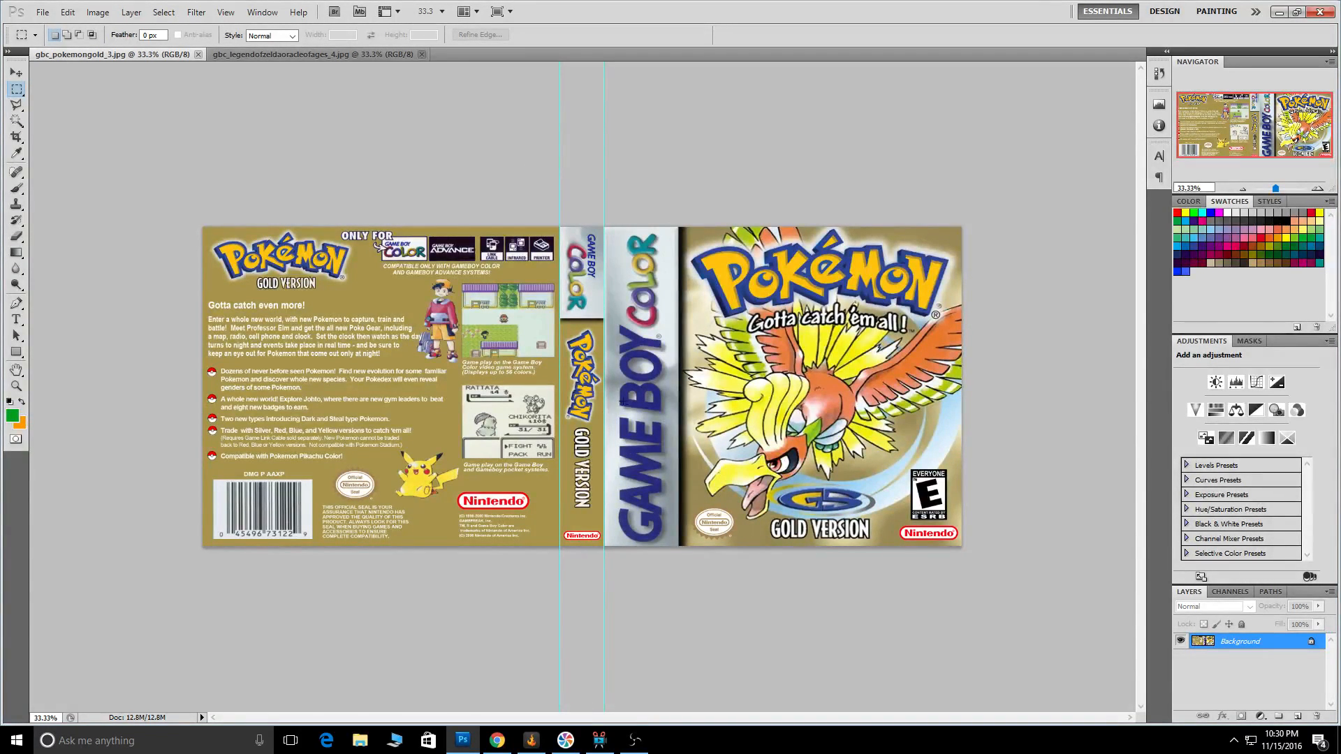
Select the front cover in the Oracle of Ages image and copy it into the gbc_pokemongold_3.jpg document
left_click(292, 56)
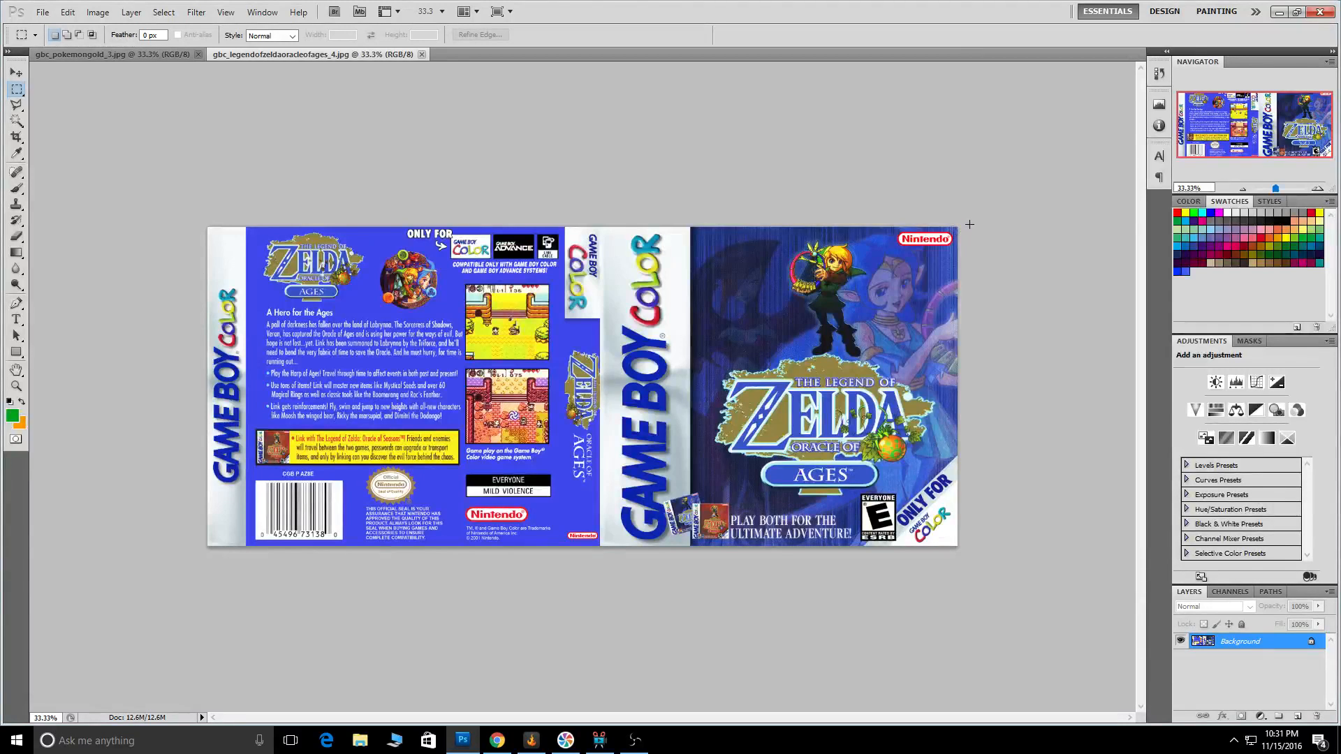
left_click_drag(959, 224, 600, 630)
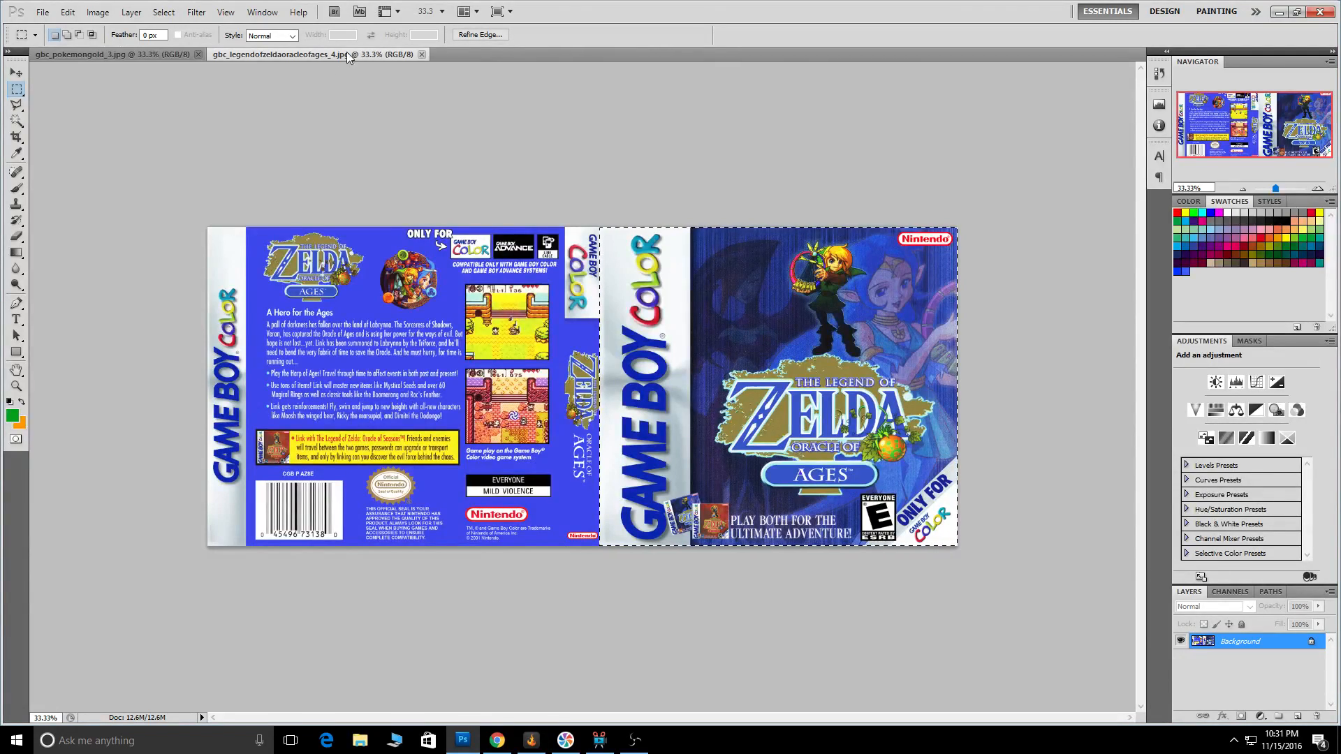
left_click_drag(313, 54, 409, 81)
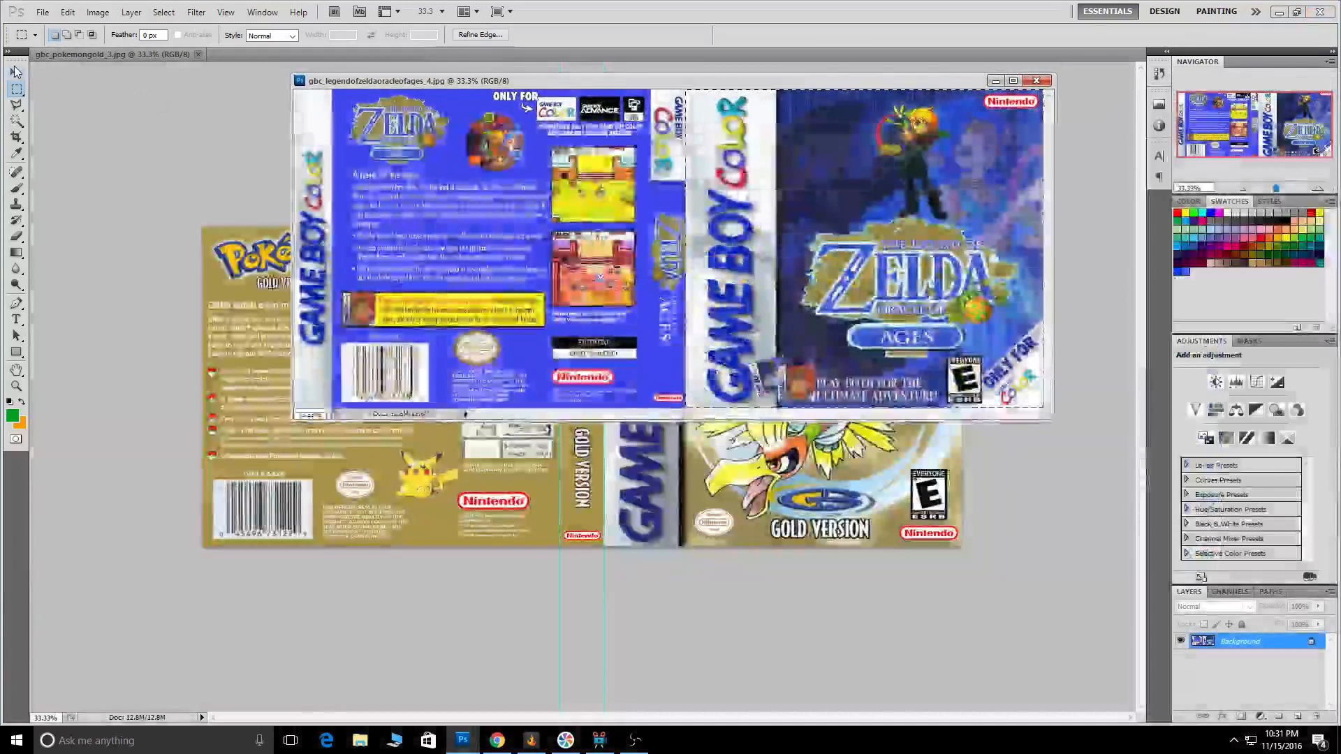
left_click_drag(790, 292, 747, 509)
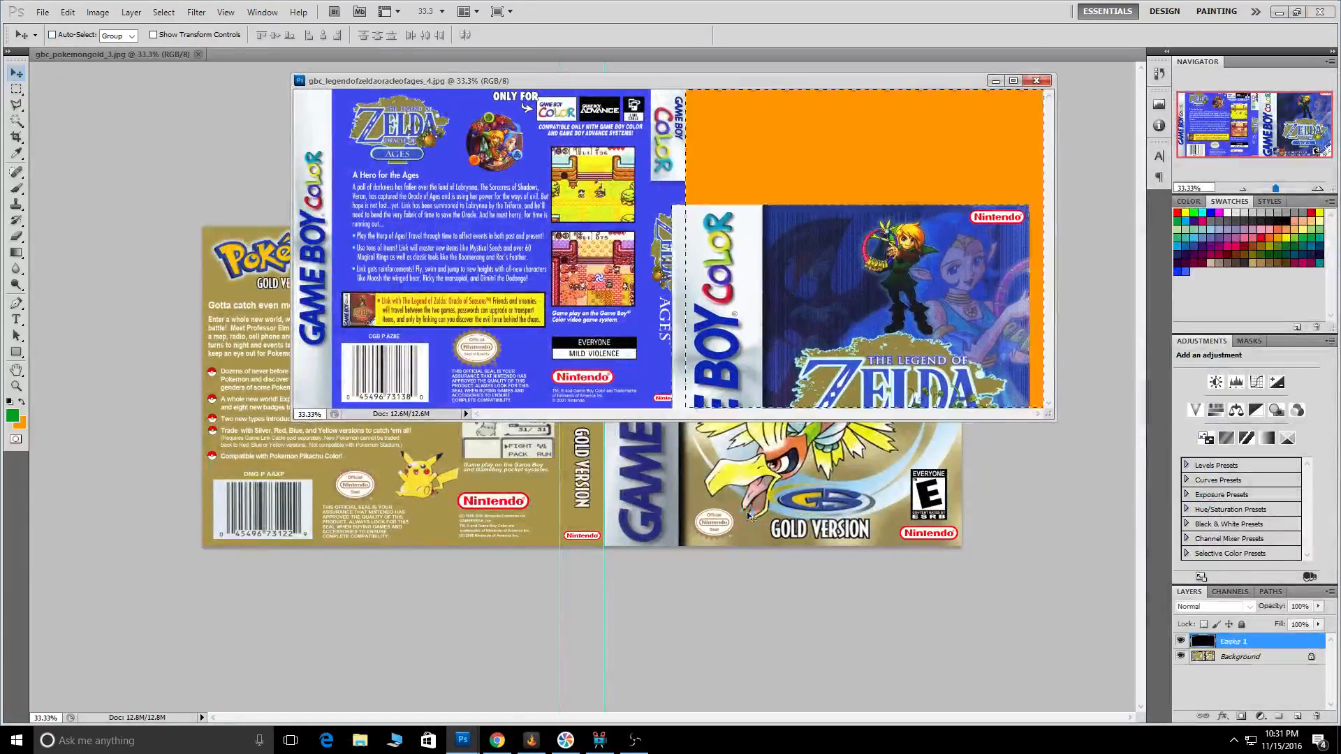
Minimize the Zelda image and align the copied front cover over the Pokémon front, starting at the spine's right guide
left_click(996, 81)
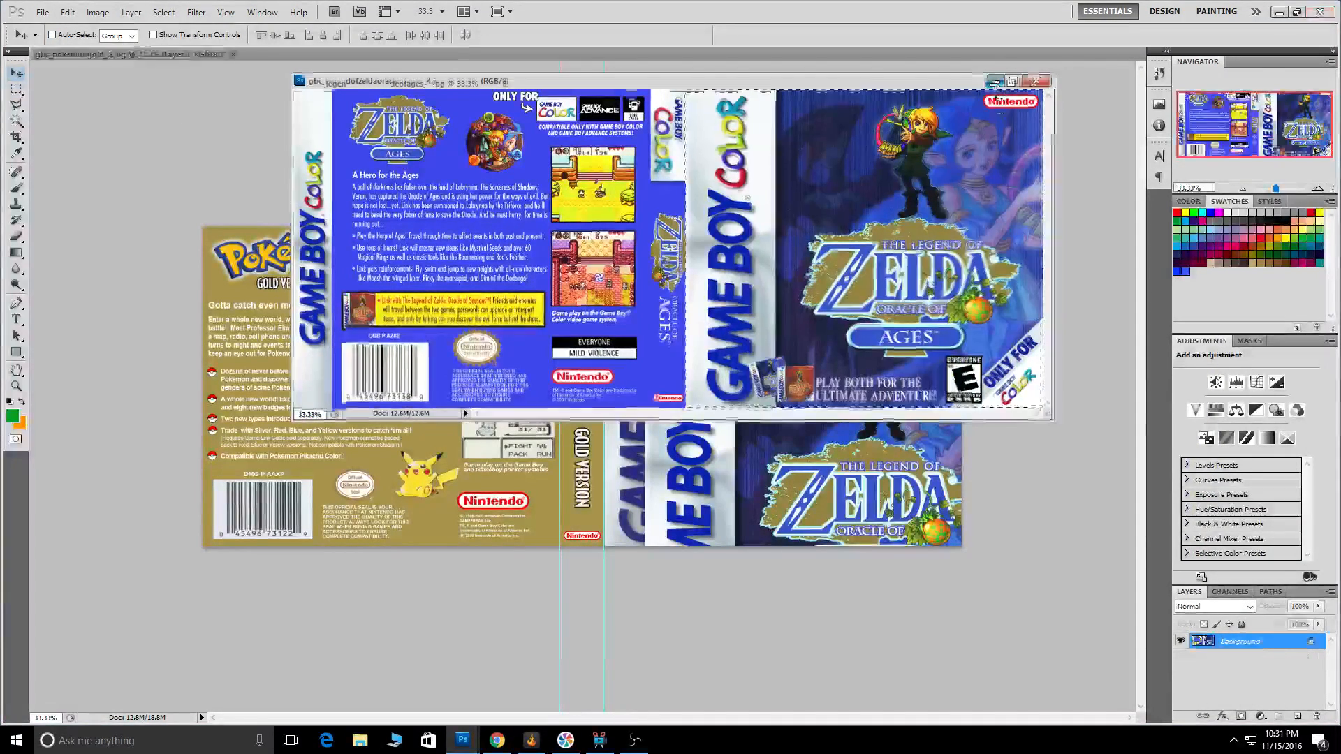
left_click_drag(878, 368, 809, 333)
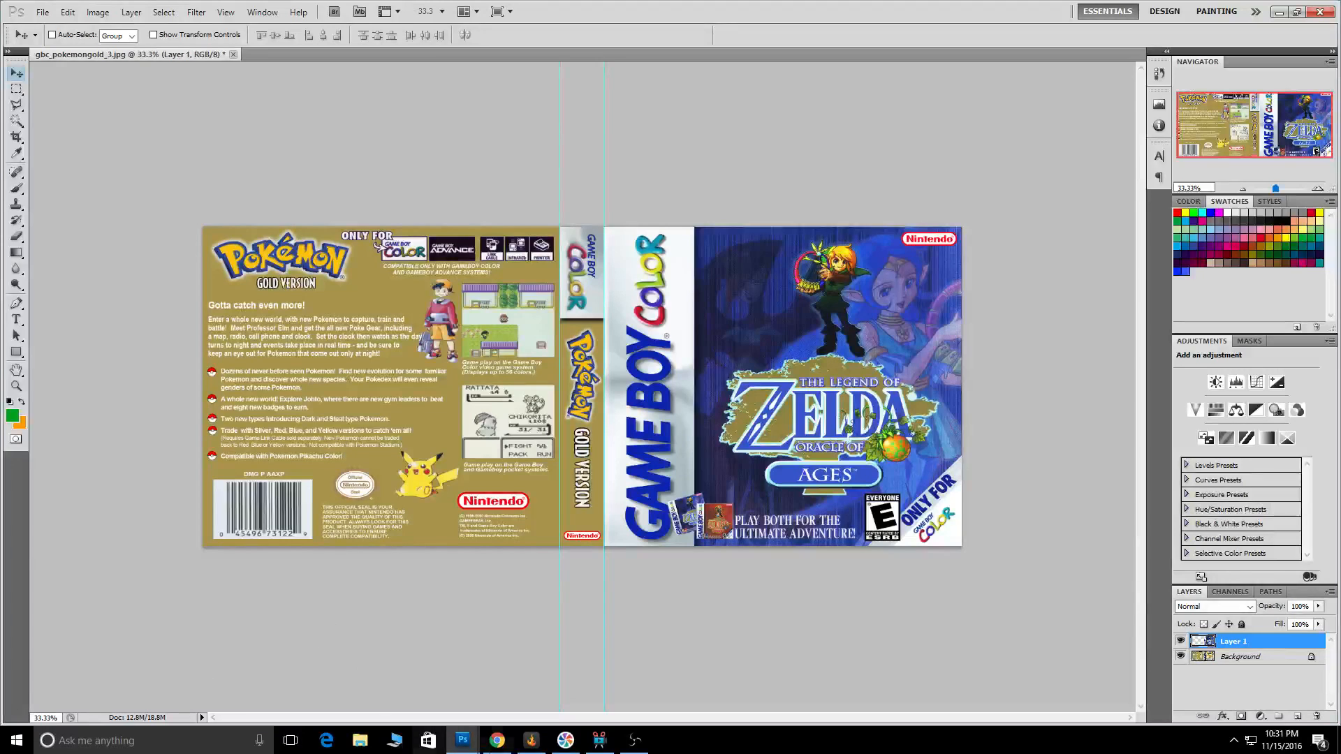
key("ctrl+z")
left_click_drag(695, 378, 742, 384)
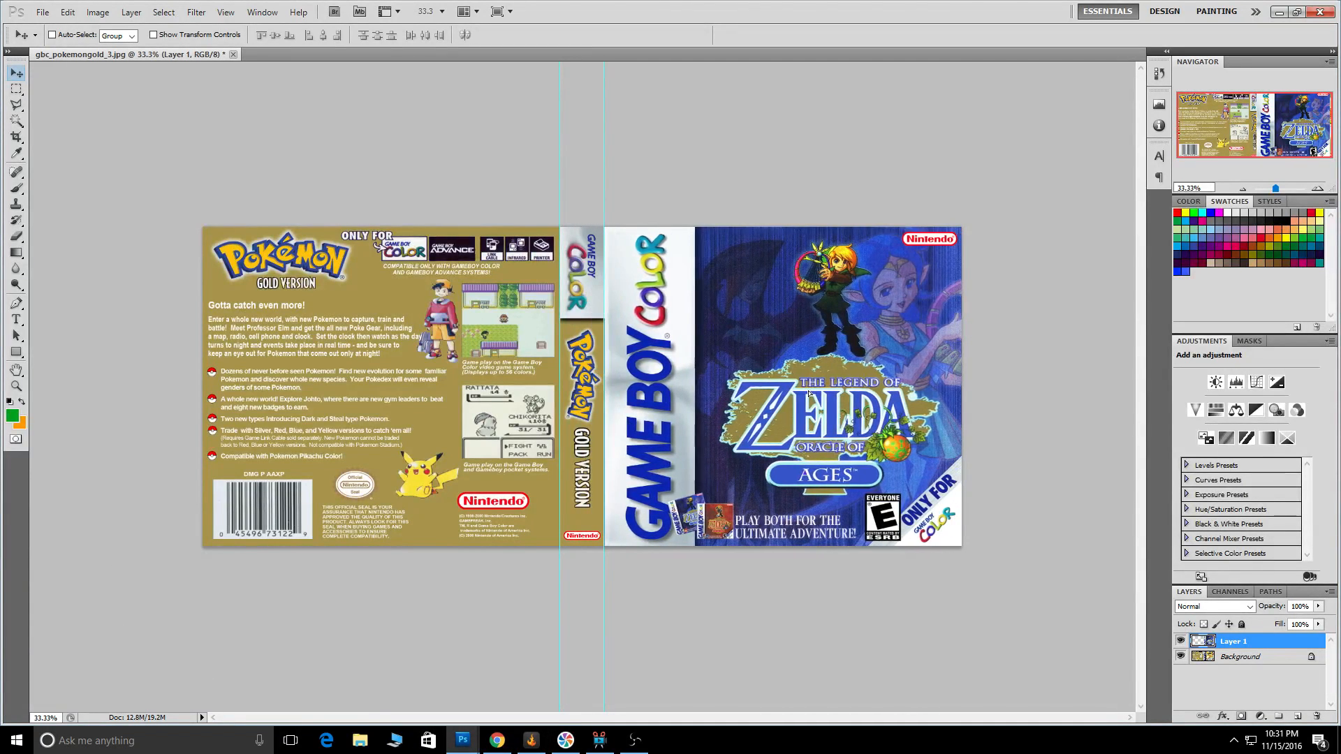
Bring back gbc_legendofzeldaoracleofages_4 from the Downloads folder and dock it beside the Pokémon document
left_click(43, 12)
left_click(49, 42)
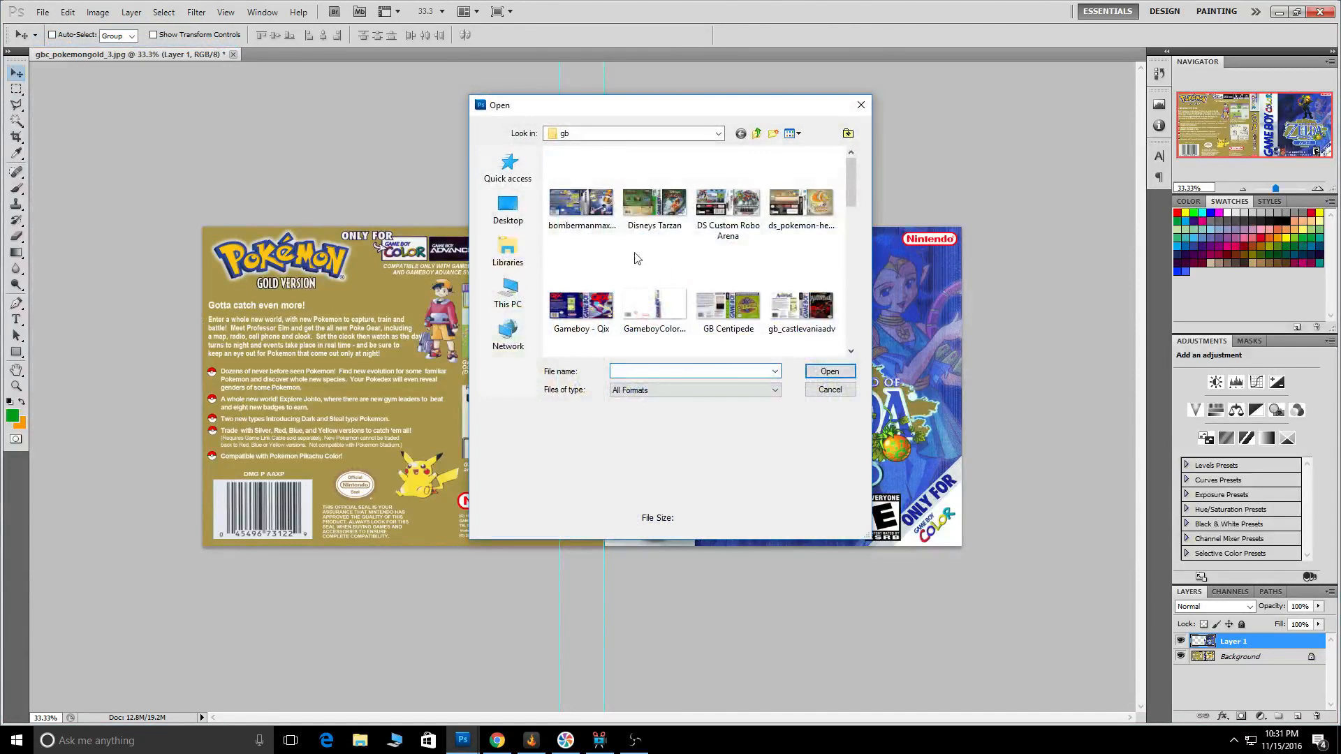
left_click(757, 134)
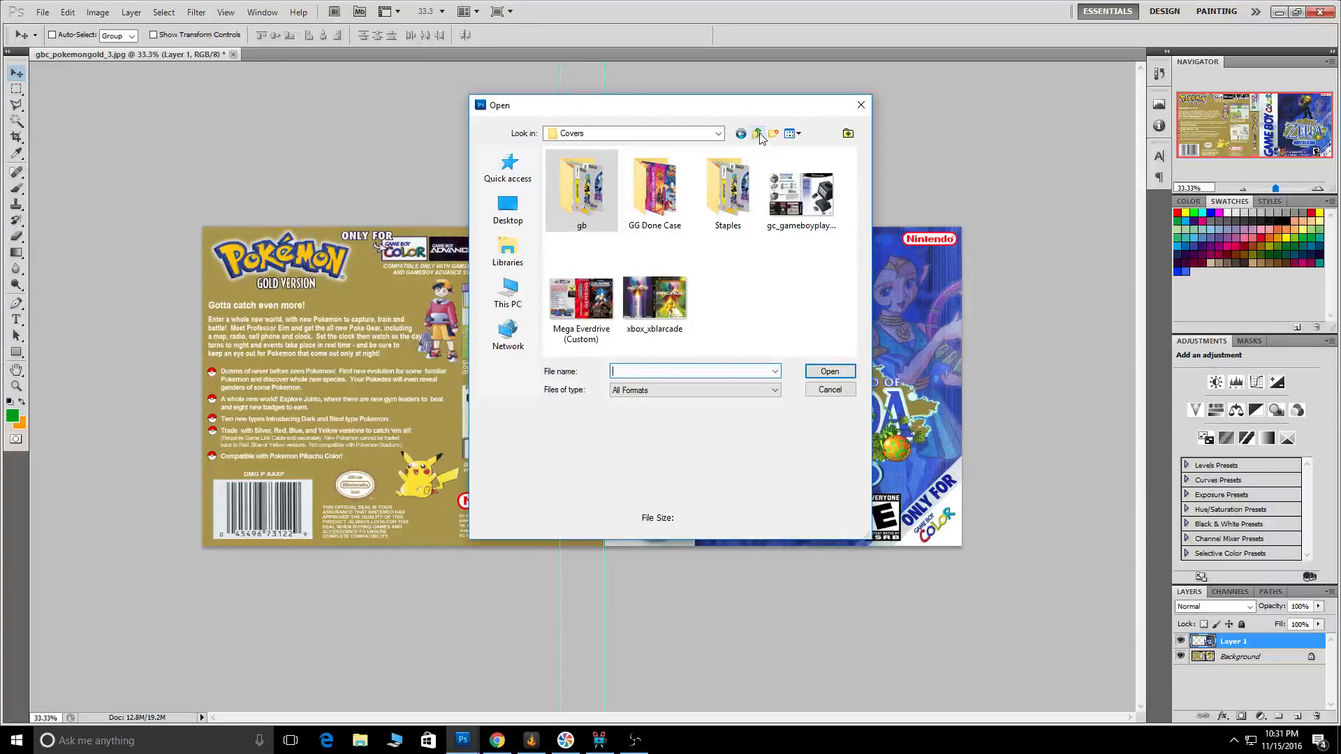
left_click(757, 134)
scroll(740, 237, "up", 5)
left_click(739, 213)
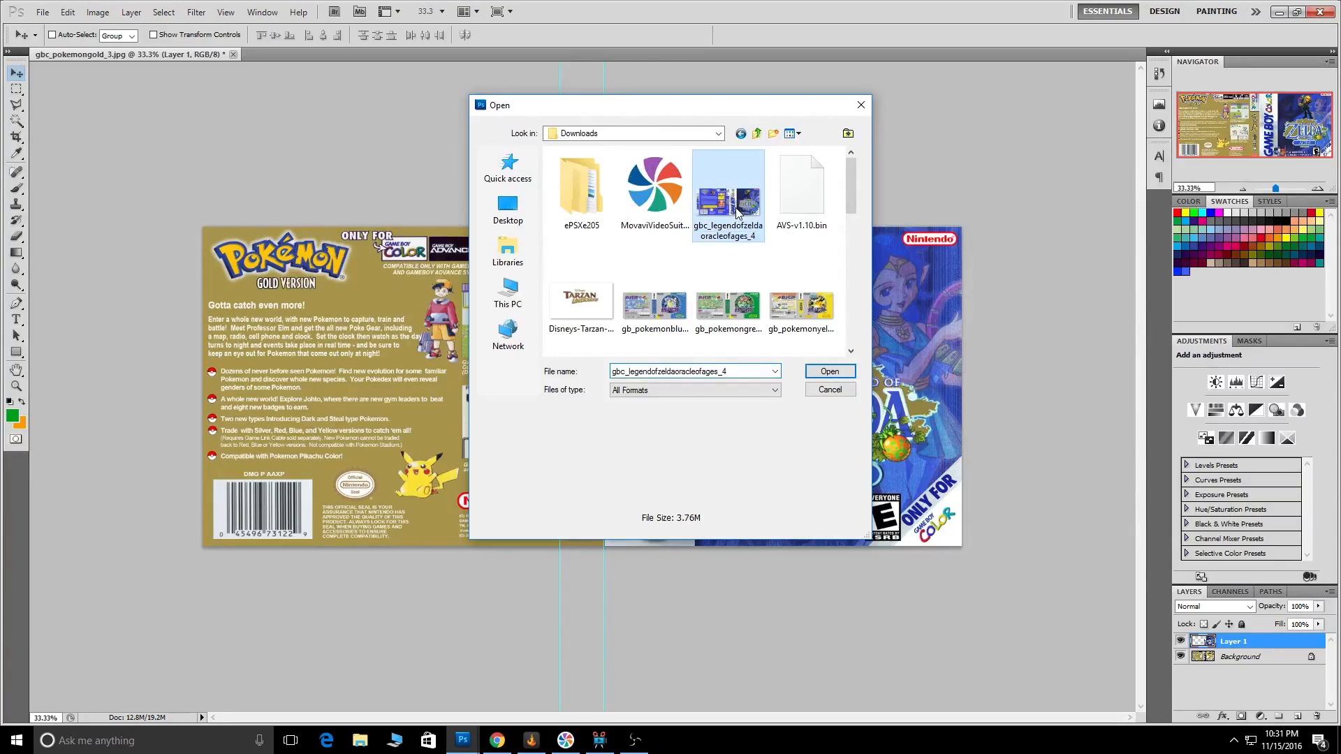
double_click(738, 213)
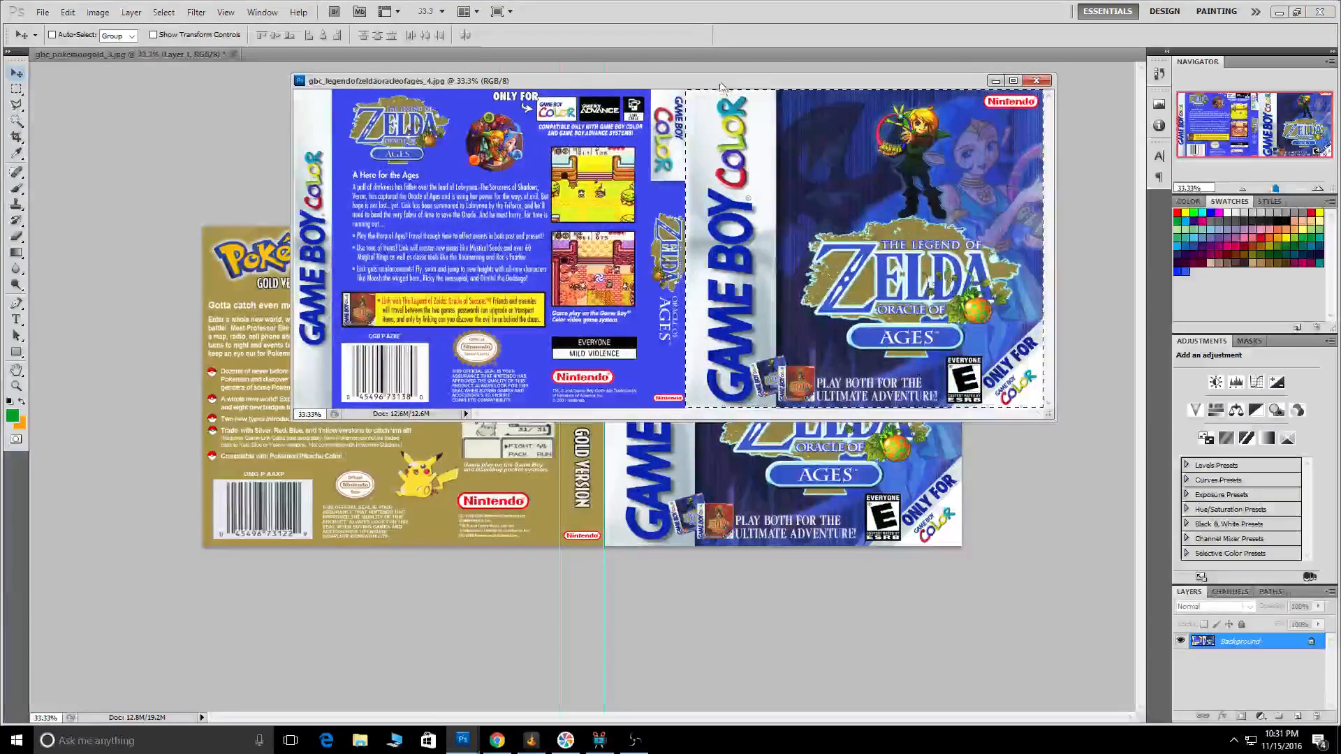
left_click_drag(721, 84, 713, 62)
mouse_move(475, 60)
left_mouse_down()
mouse_move(479, 70)
mouse_move(479, 55)
left_mouse_up()
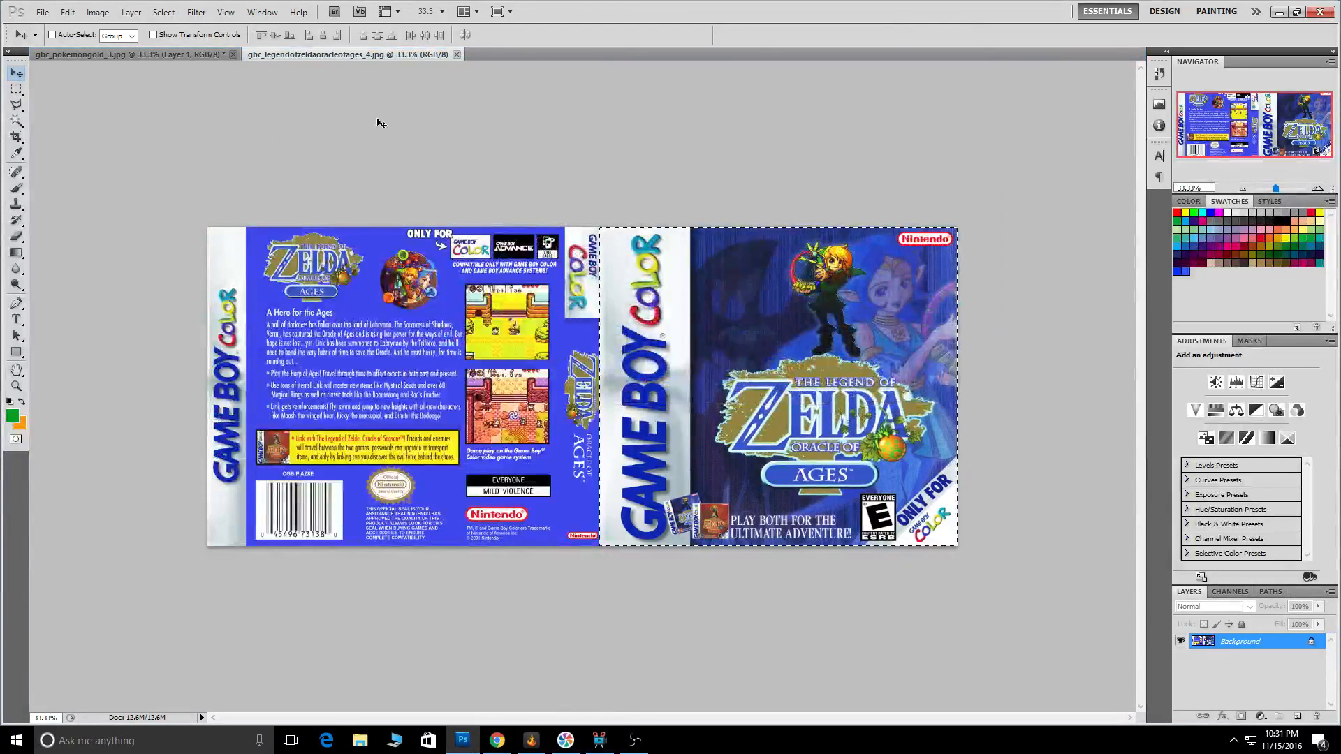
Select the whole back cover in the Zelda image, including the Game Boy Color strip, and copy it into the Pokémon document
left_click(16, 88)
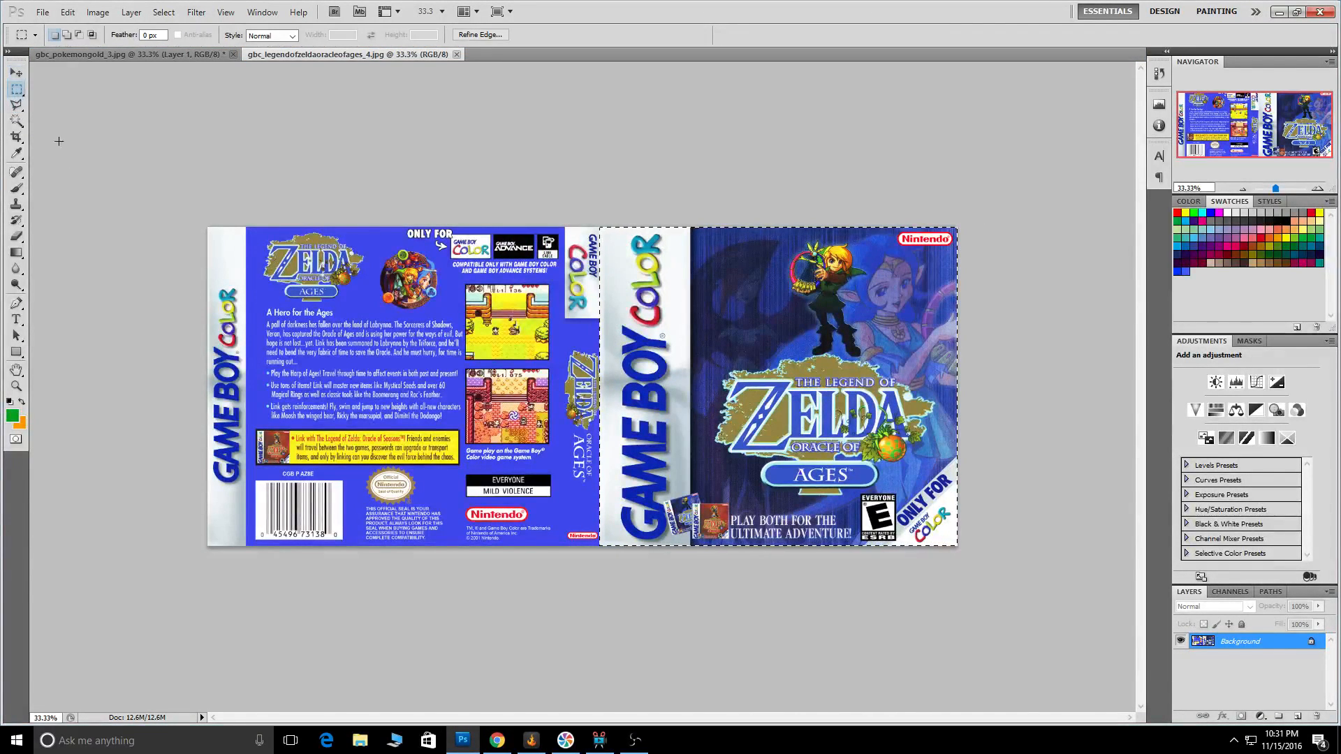
left_click_drag(204, 223, 565, 574)
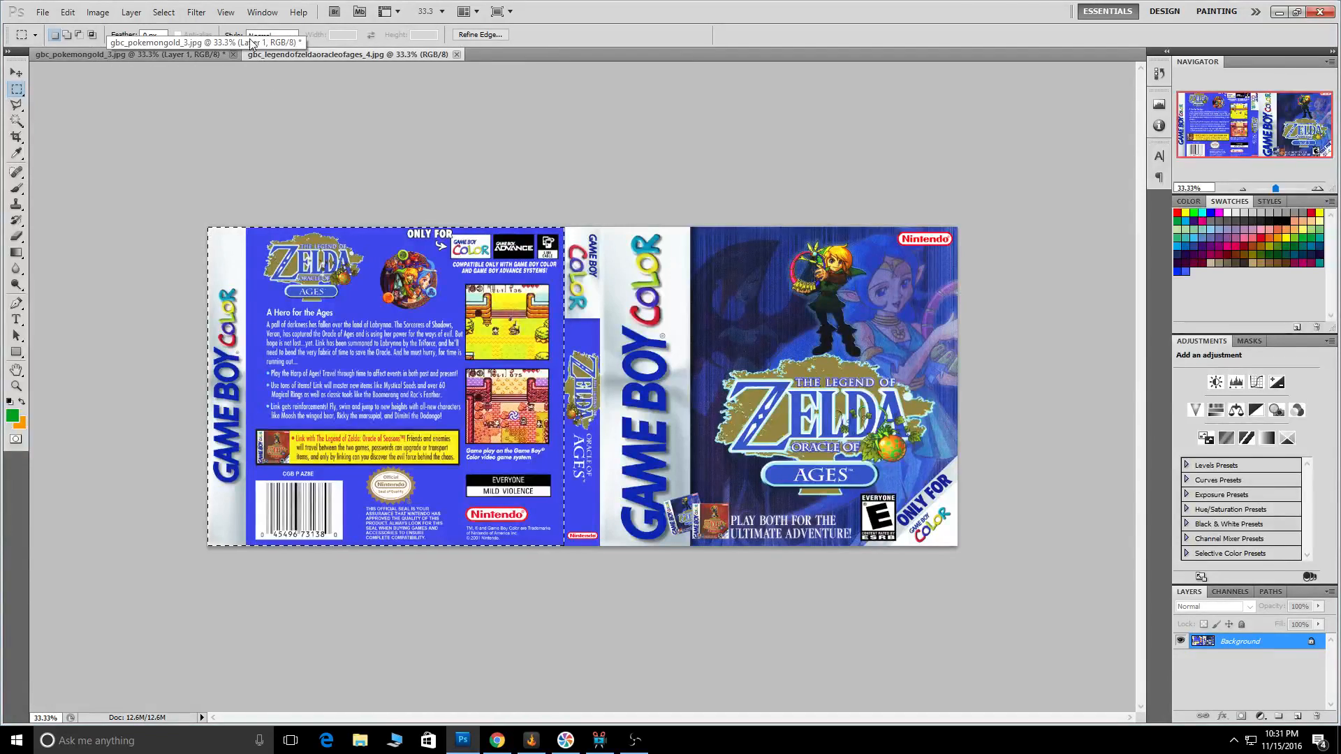
left_click_drag(270, 57, 386, 72)
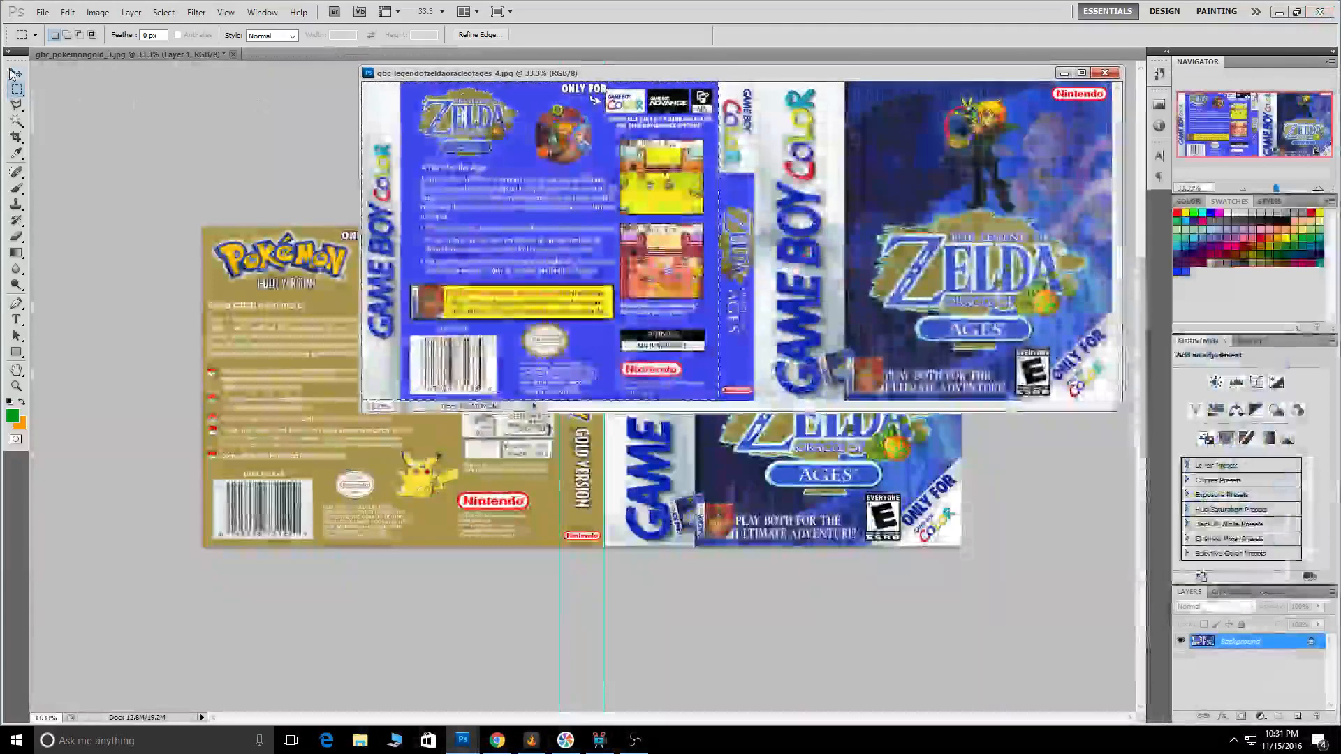
left_click(14, 73)
left_click_drag(474, 215, 316, 414)
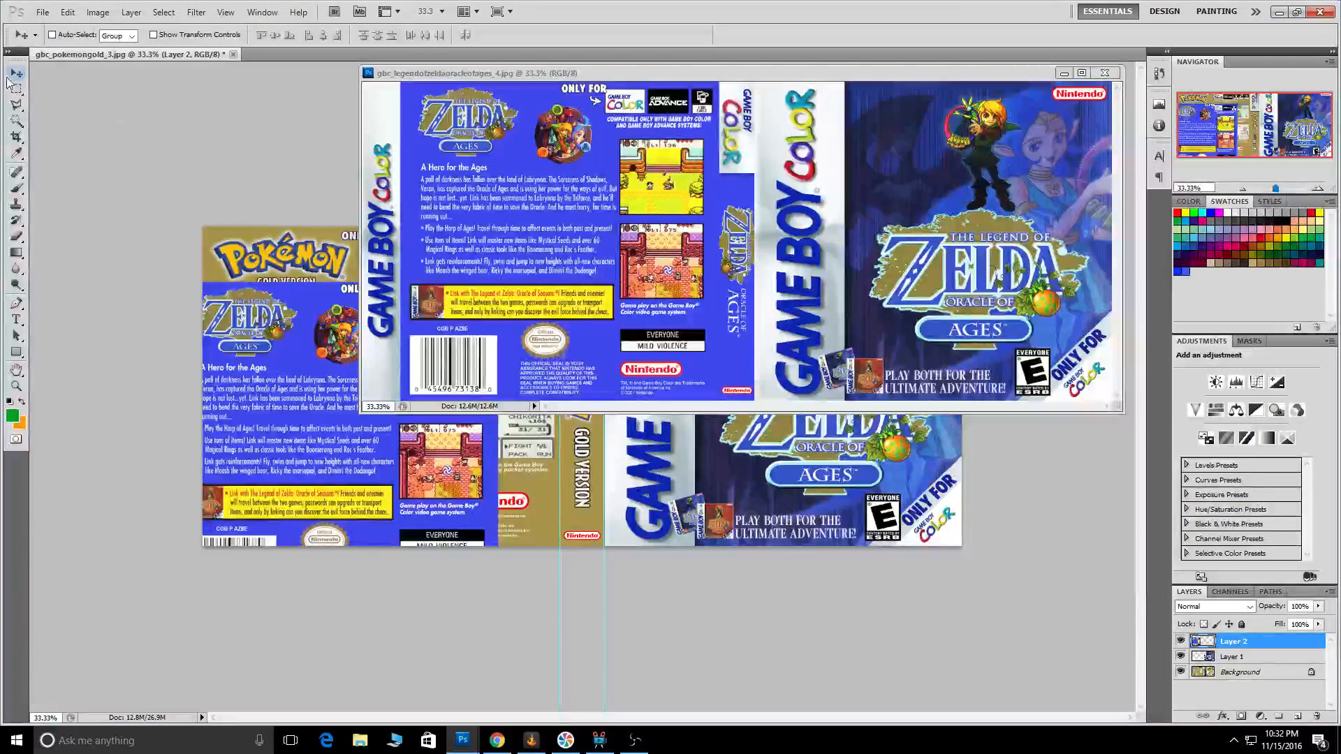
Dock the Zelda image again and align the copied back cover over the Pokémon back, ending at the spine's left guide
left_click_drag(562, 74, 558, 57)
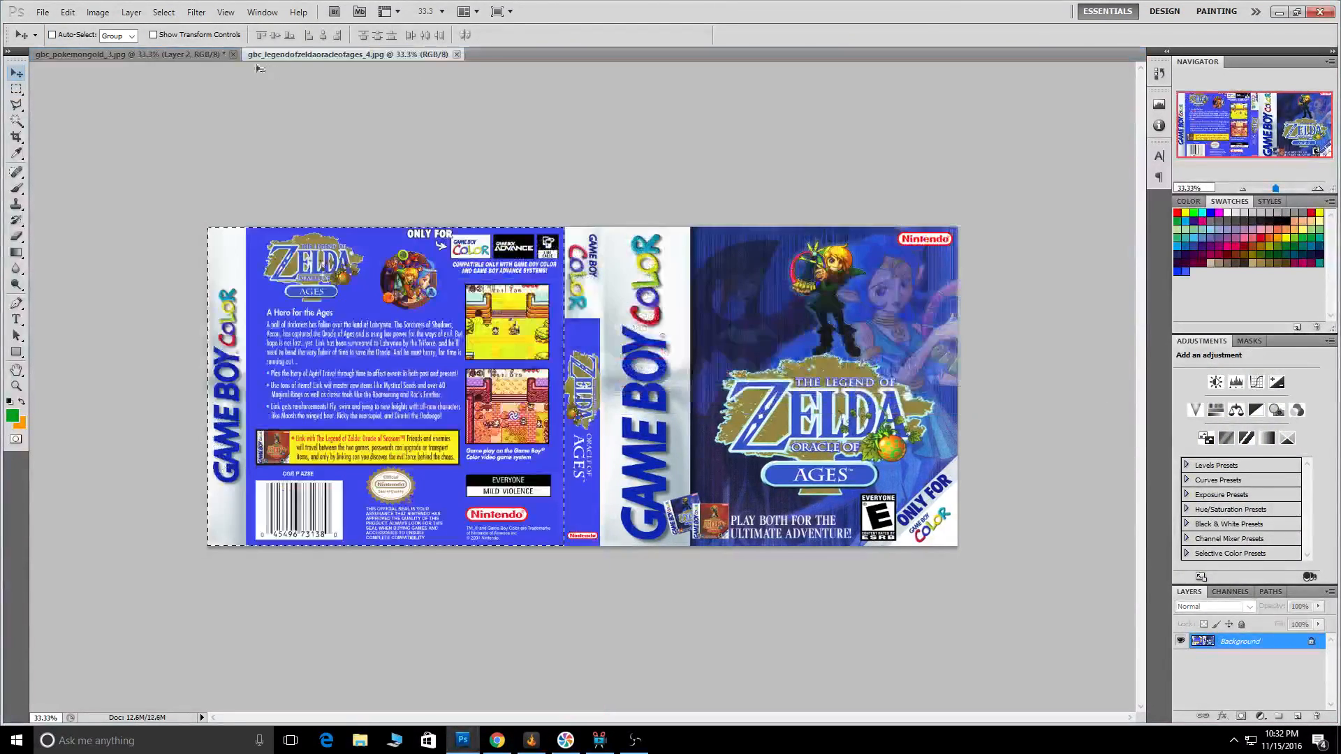
left_click(180, 57)
left_click_drag(319, 406, 396, 346)
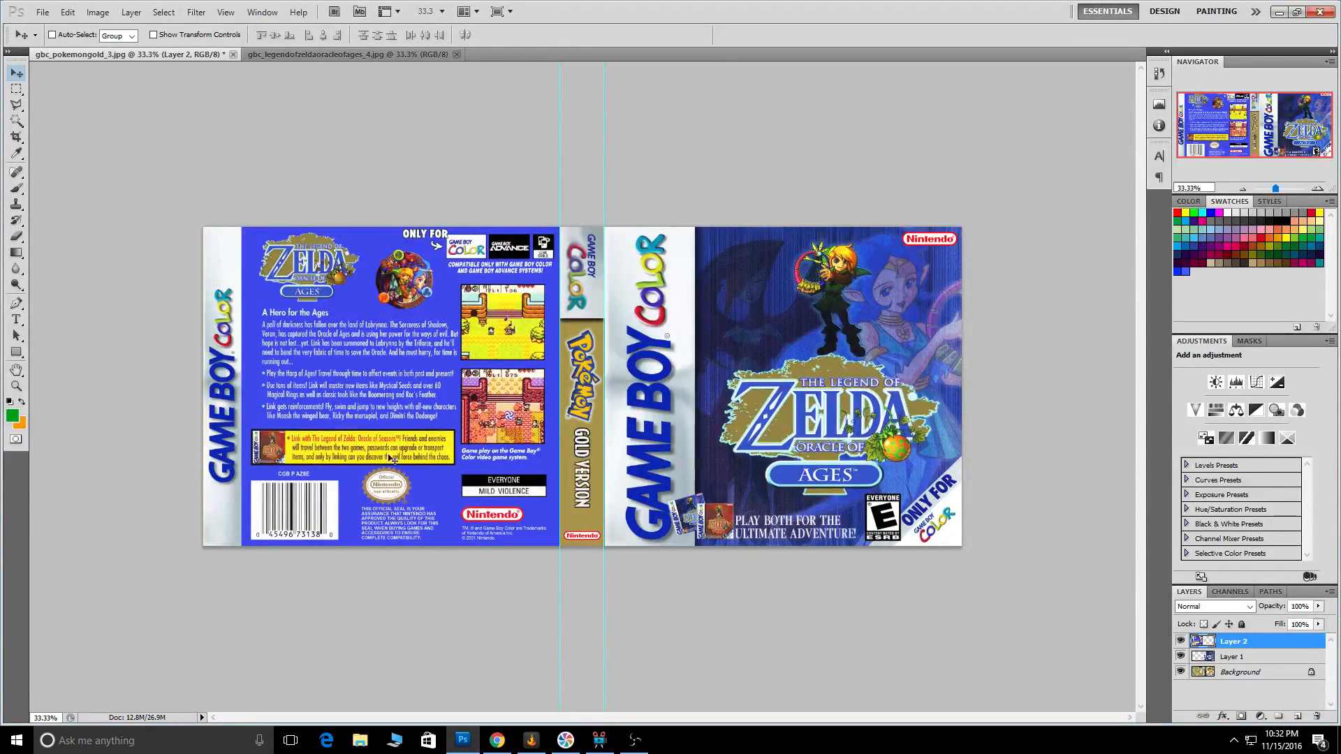
left_click(16, 89)
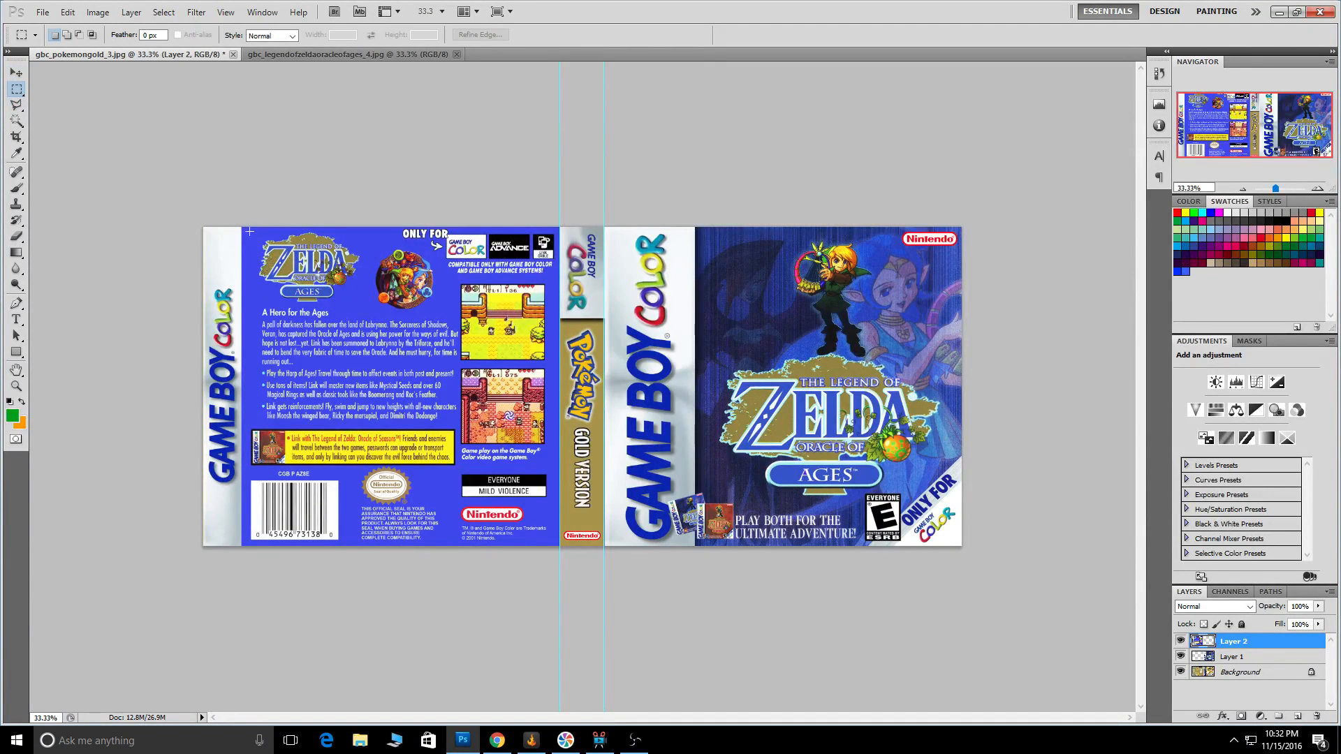
left_click_drag(501, 525, 556, 575)
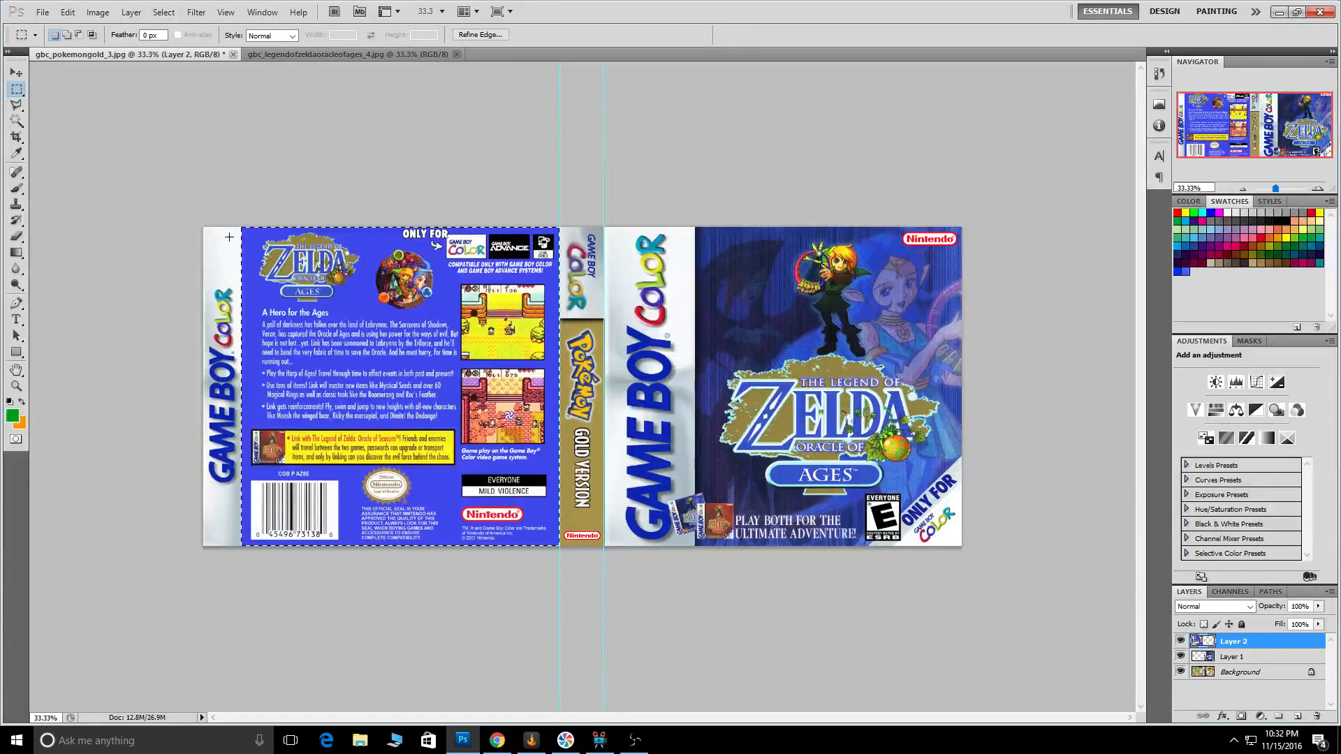
left_click(204, 227)
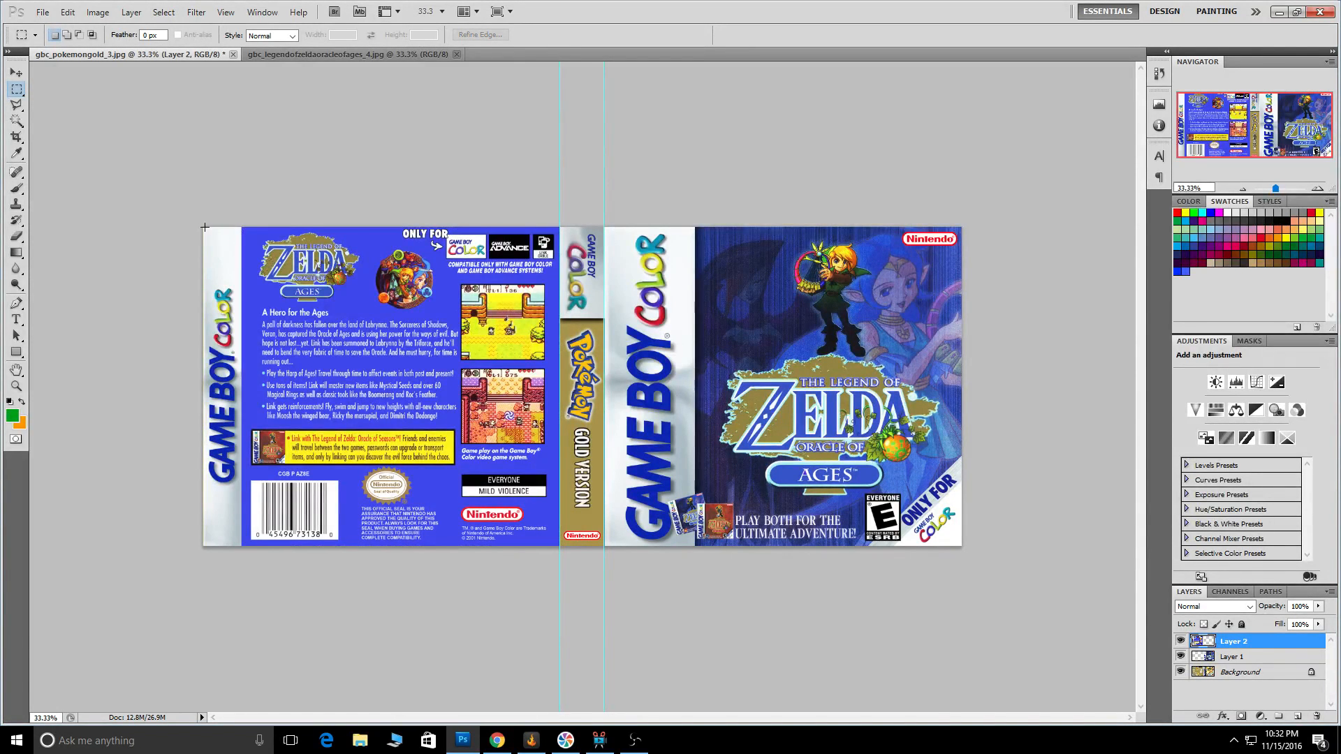
Select the full-height spine between the back and front covers in the Zelda image
left_click(279, 56)
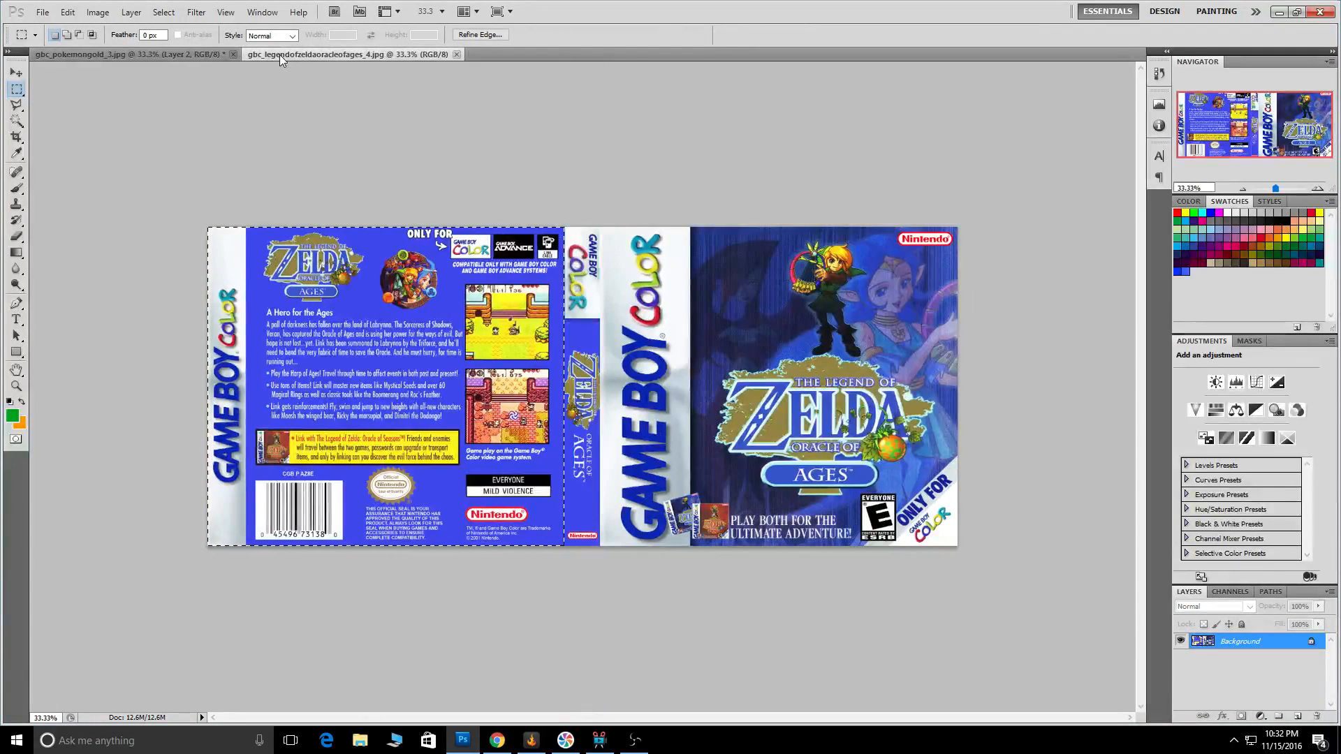
left_click(271, 64)
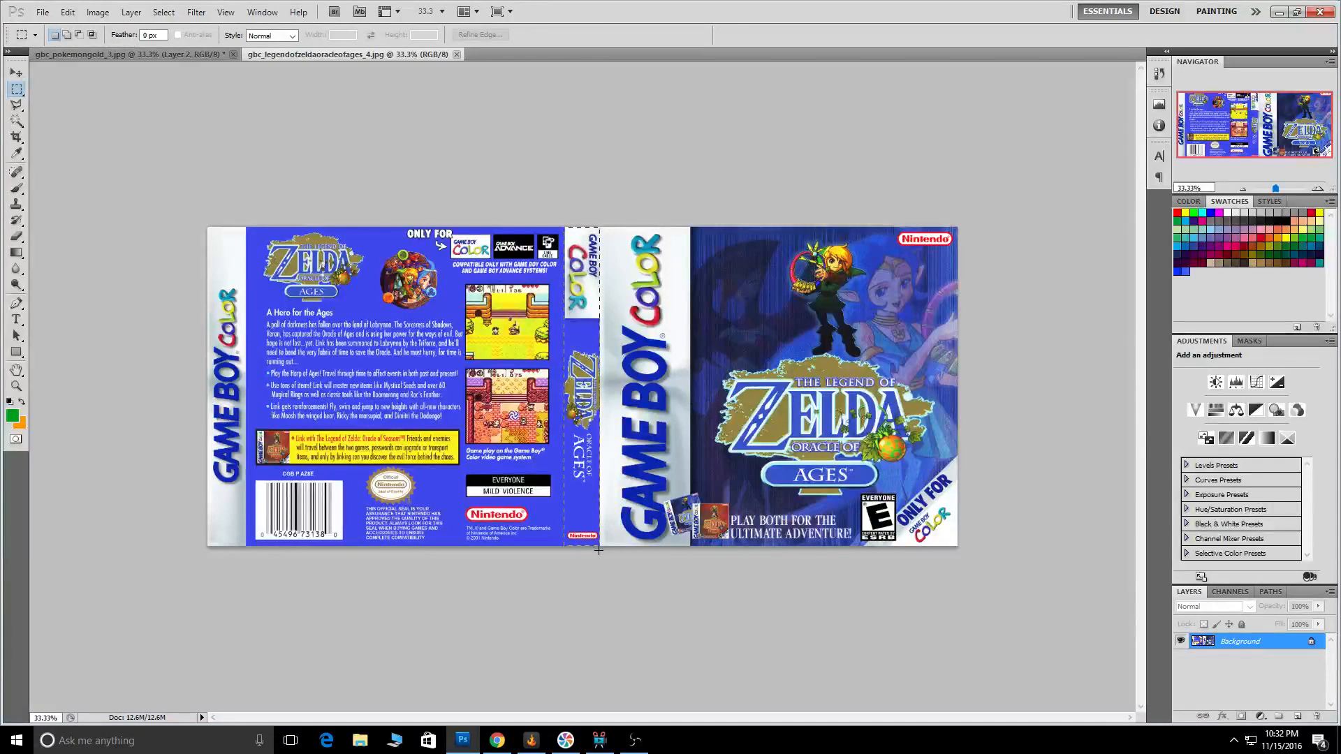
left_click_drag(599, 550, 599, 550)
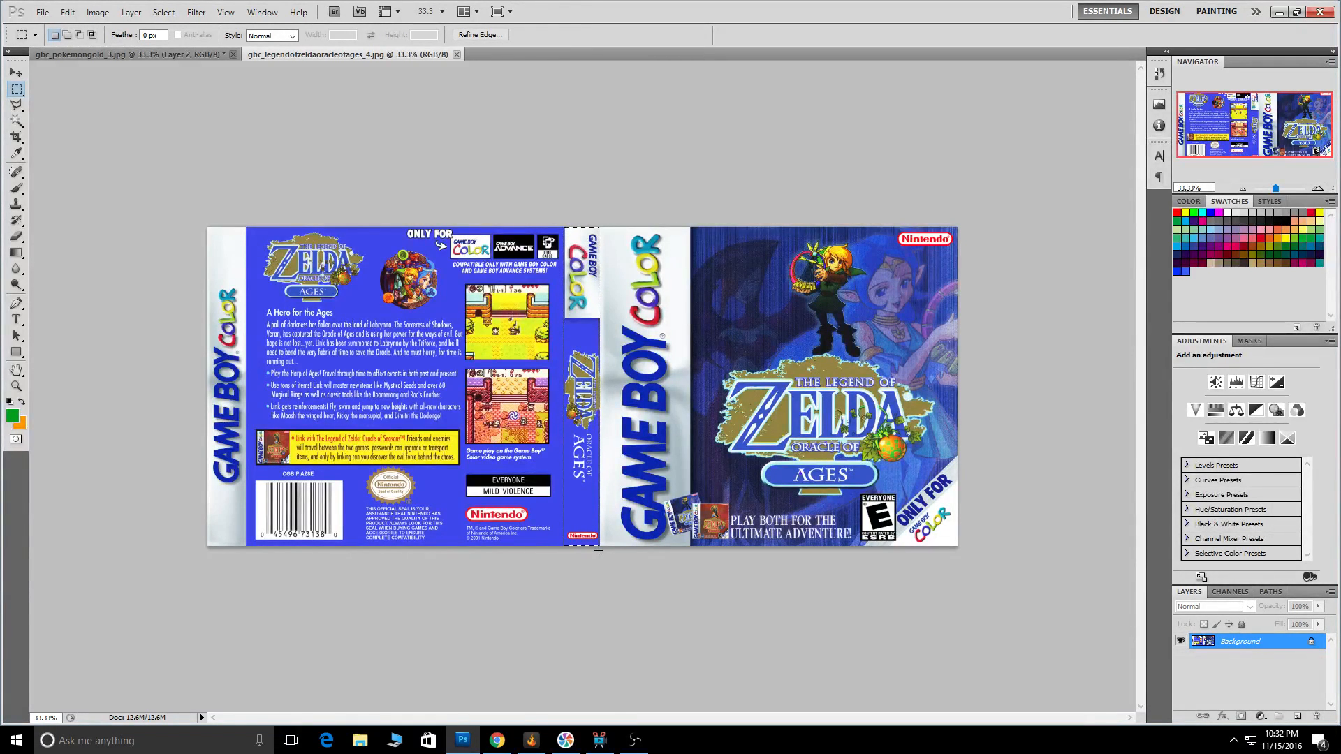
left_click(561, 208)
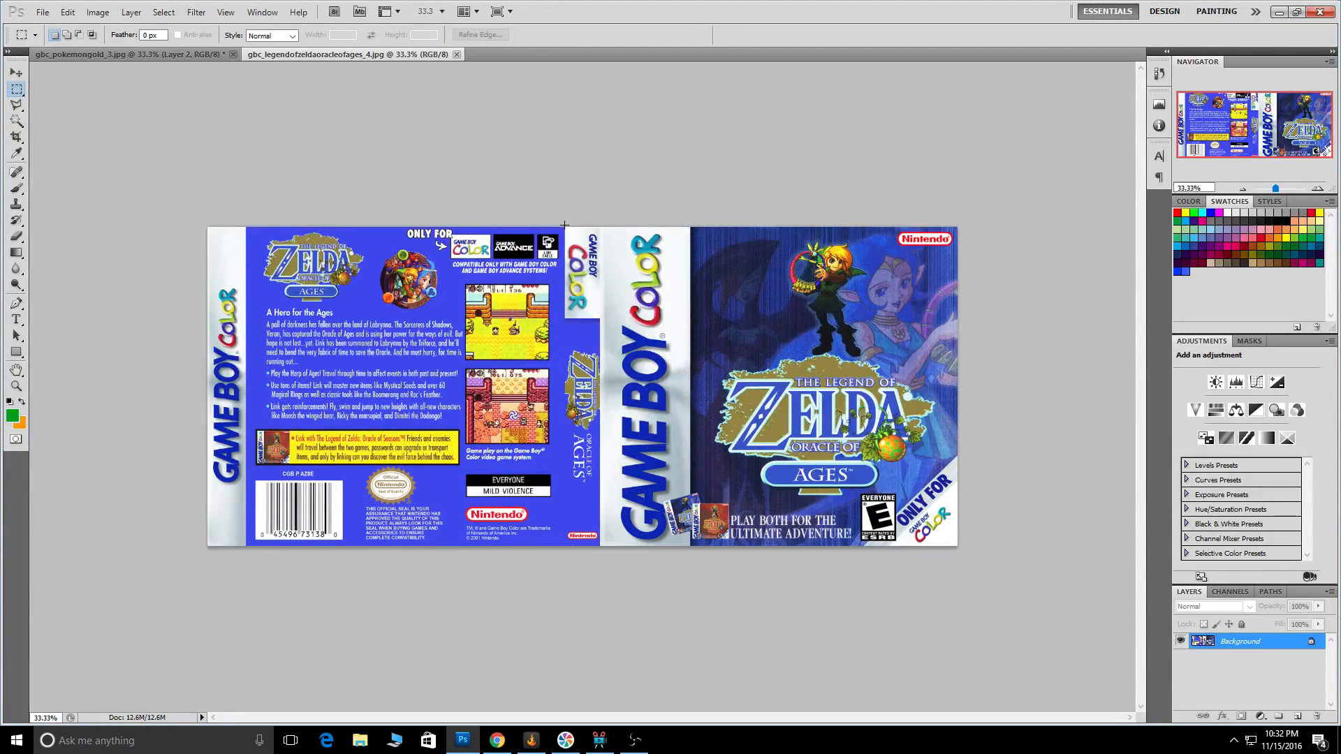
left_click_drag(573, 356, 606, 494)
left_click_drag(599, 551, 601, 557)
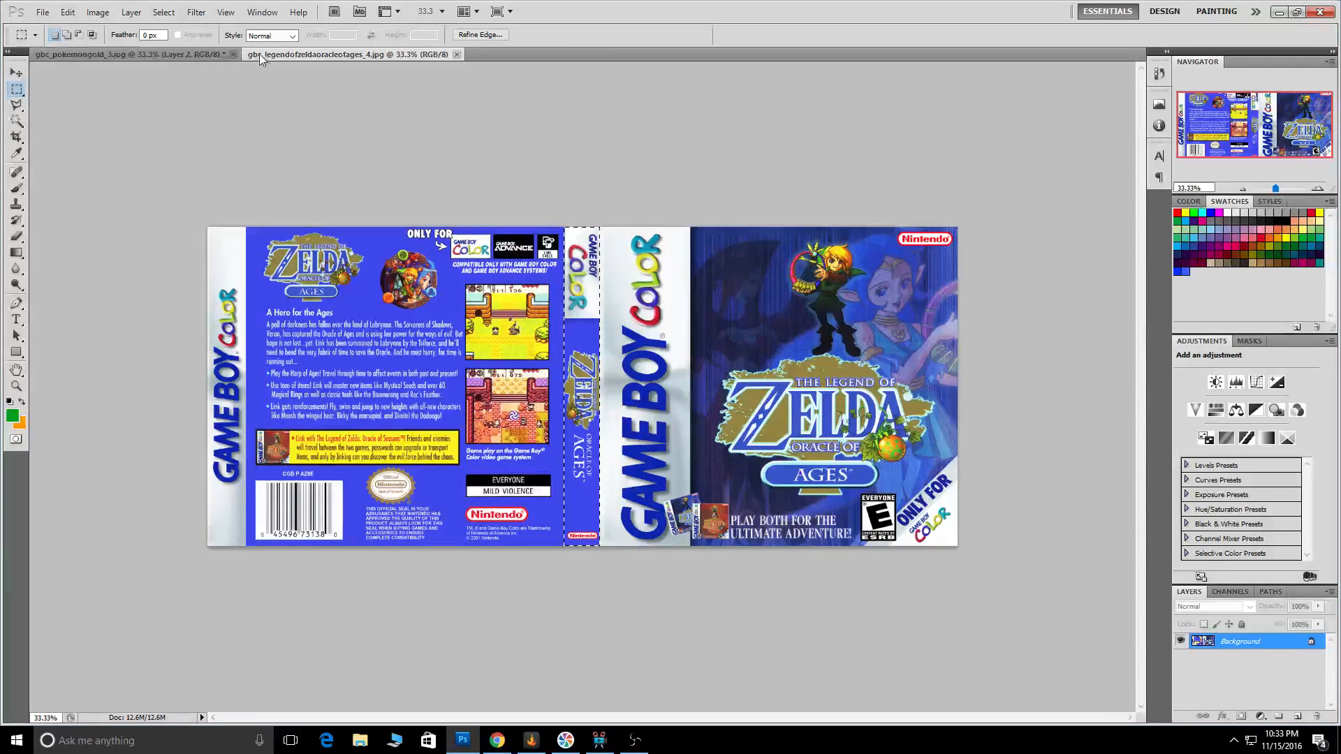
Copy the selected spine into the Pokémon document, close the Zelda image and place the spine against the left guide
left_click_drag(259, 54, 357, 121)
left_click(16, 72)
left_click_drag(718, 293, 300, 380)
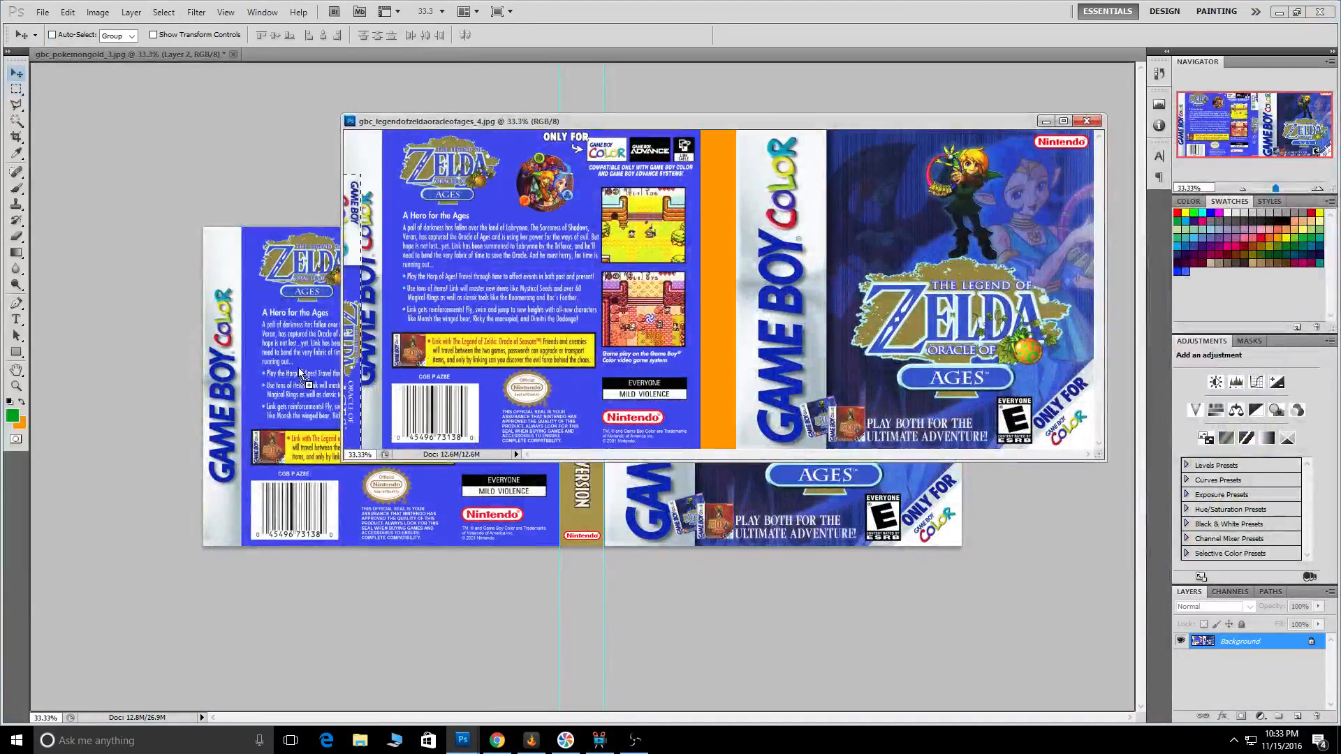
left_click(1086, 121)
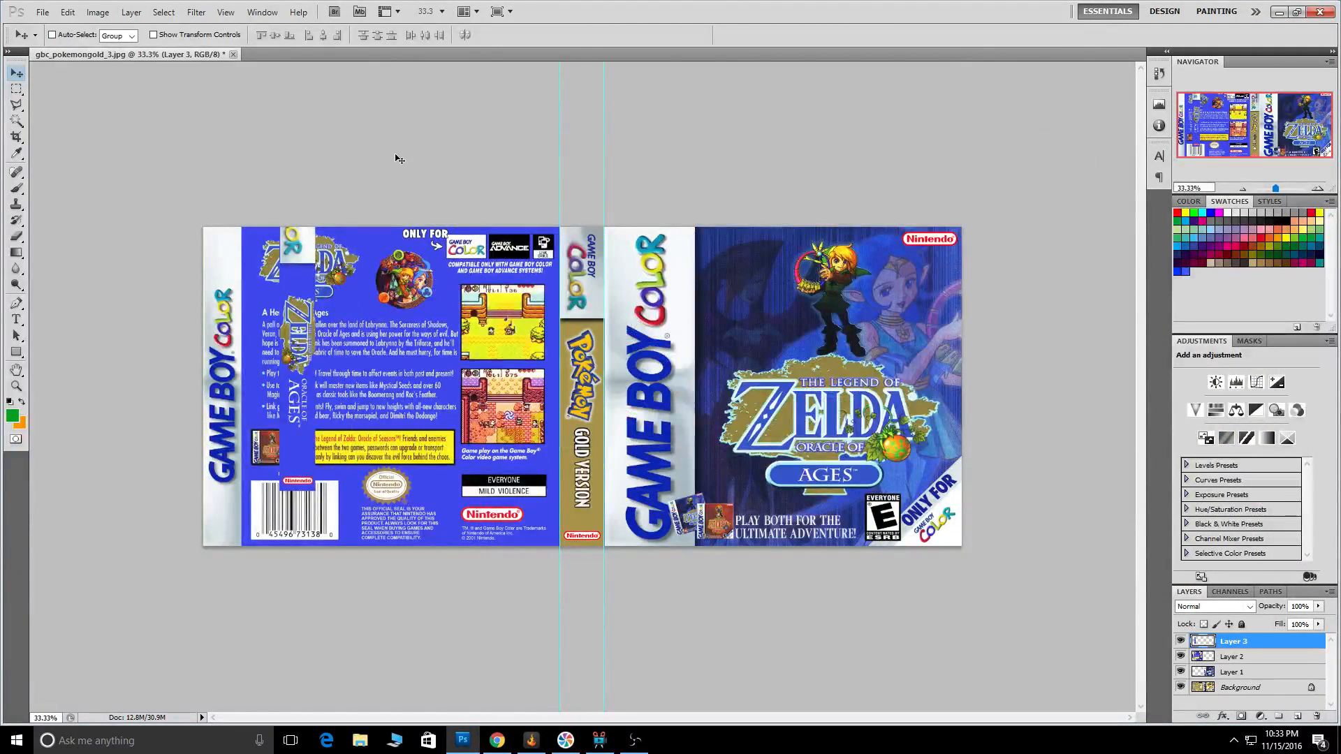
left_click_drag(306, 287, 584, 340)
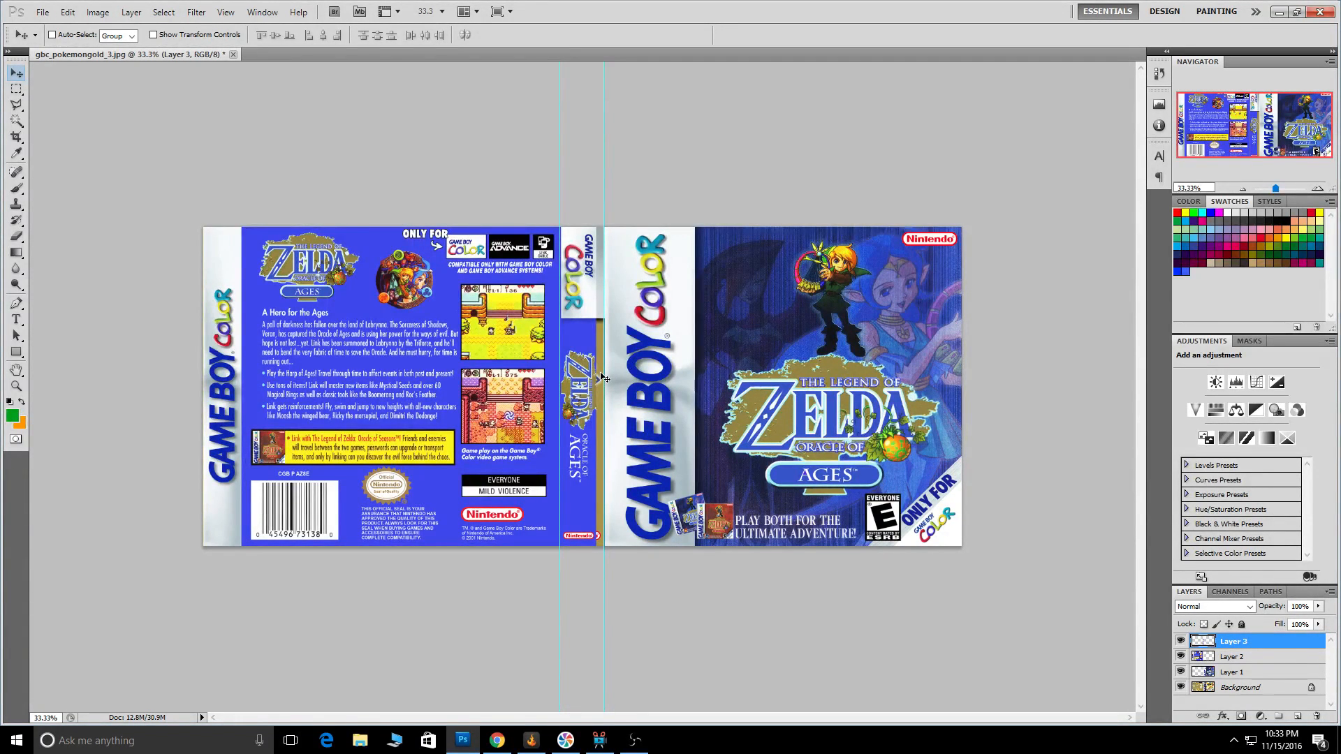
Stretch the spine layer horizontally to about 123% width so it reaches the spine's right guide
key("ctrl+t")
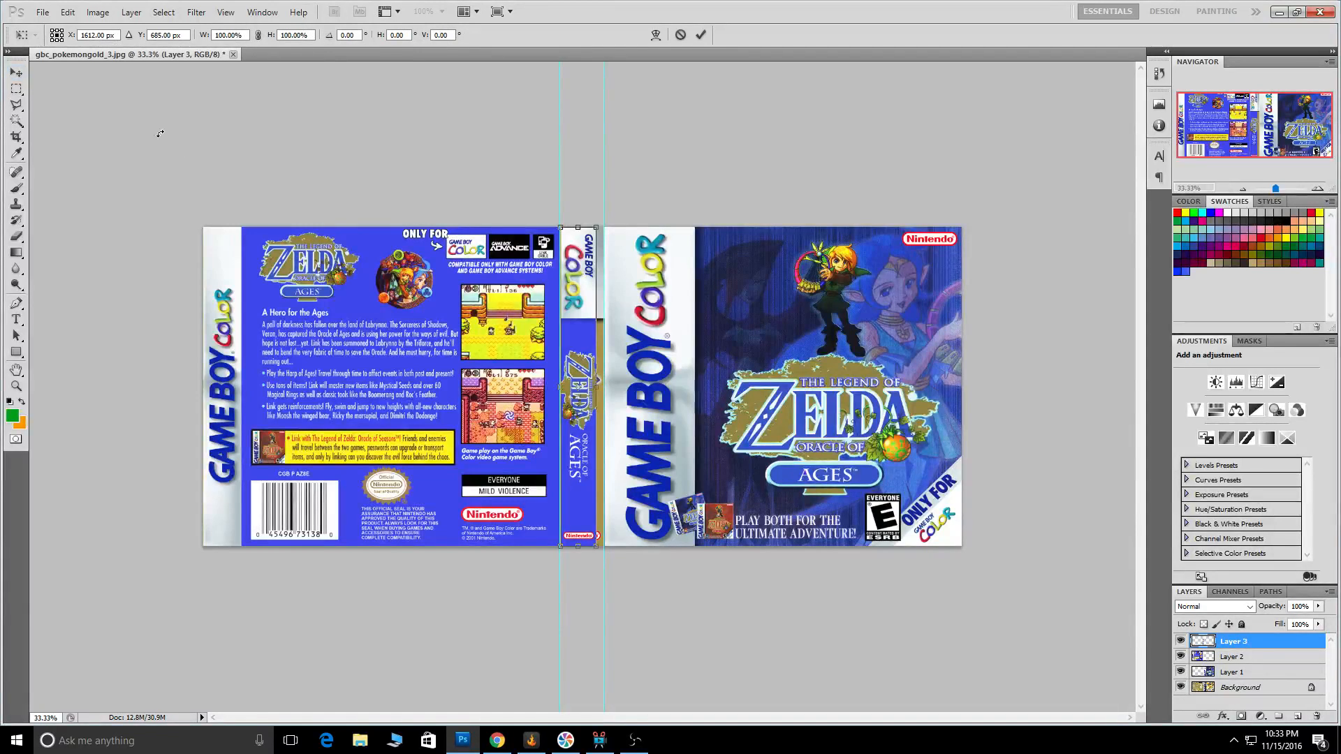
left_click(67, 13)
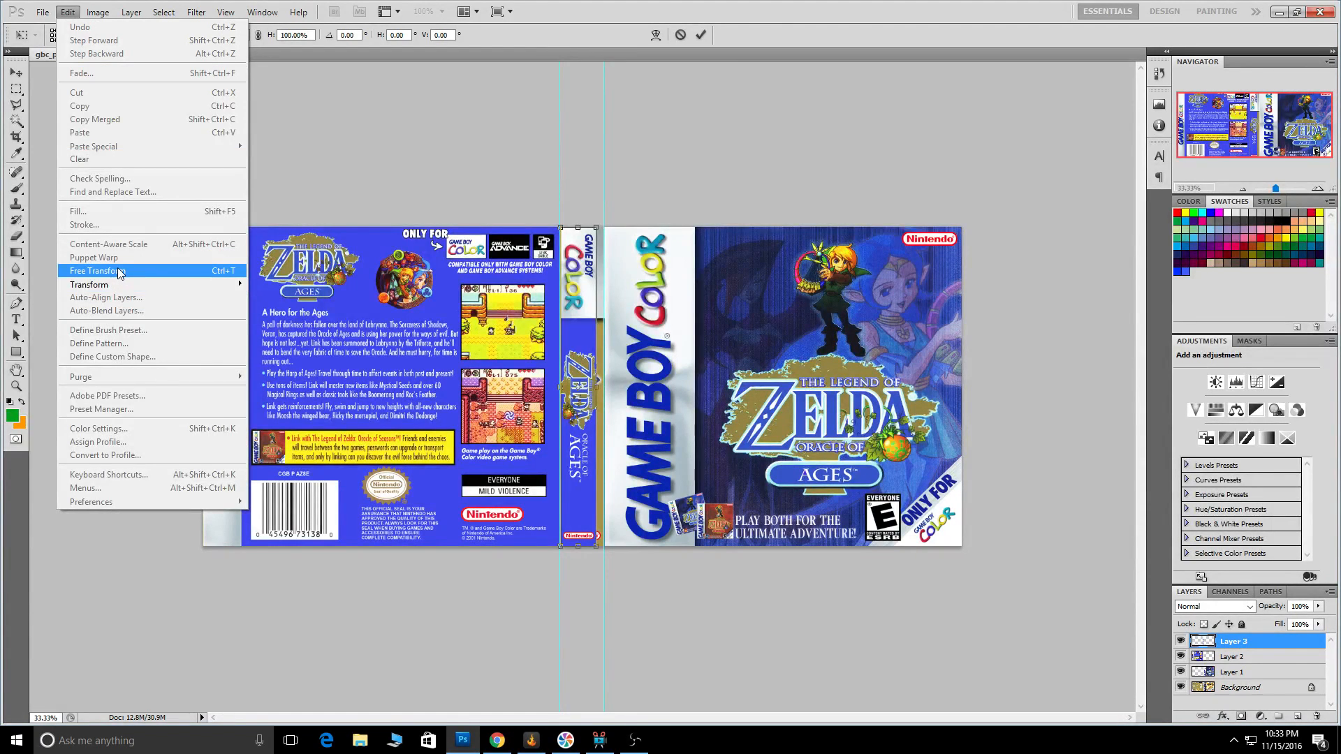
left_click(586, 177)
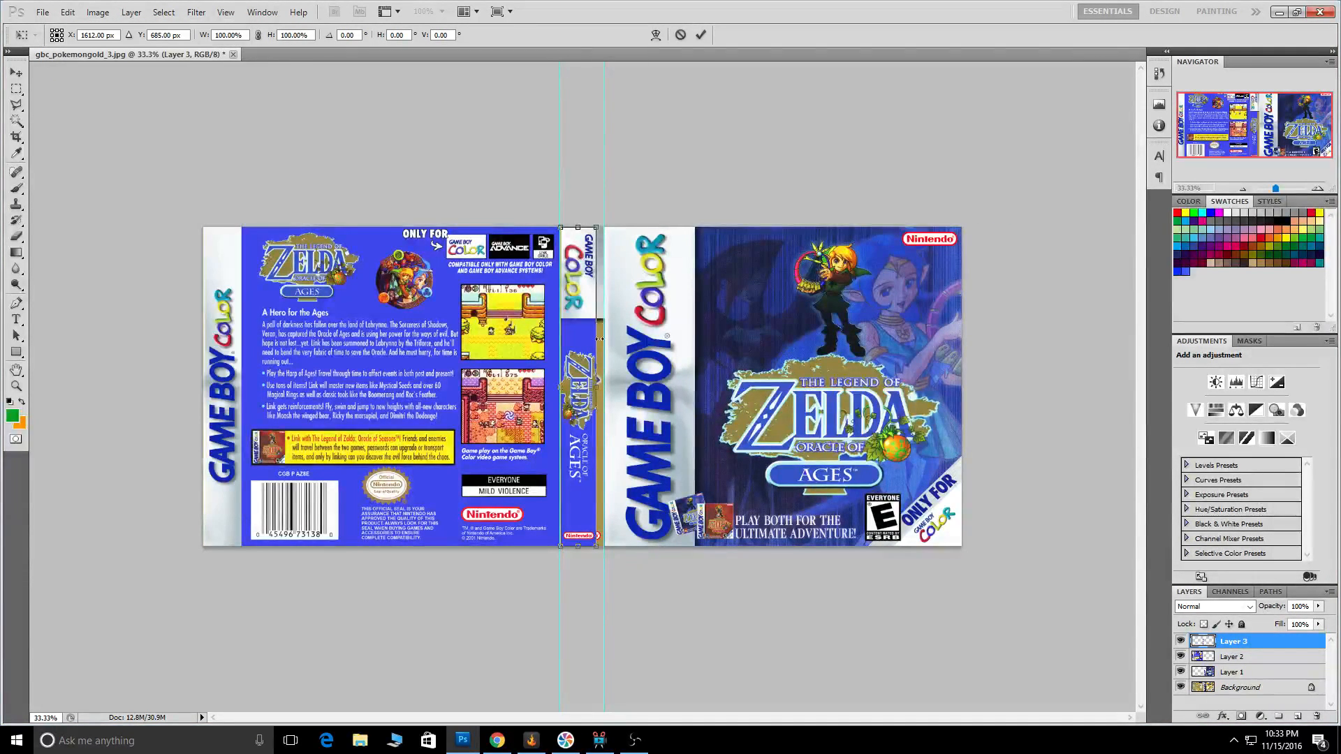
left_click_drag(598, 388, 603, 388)
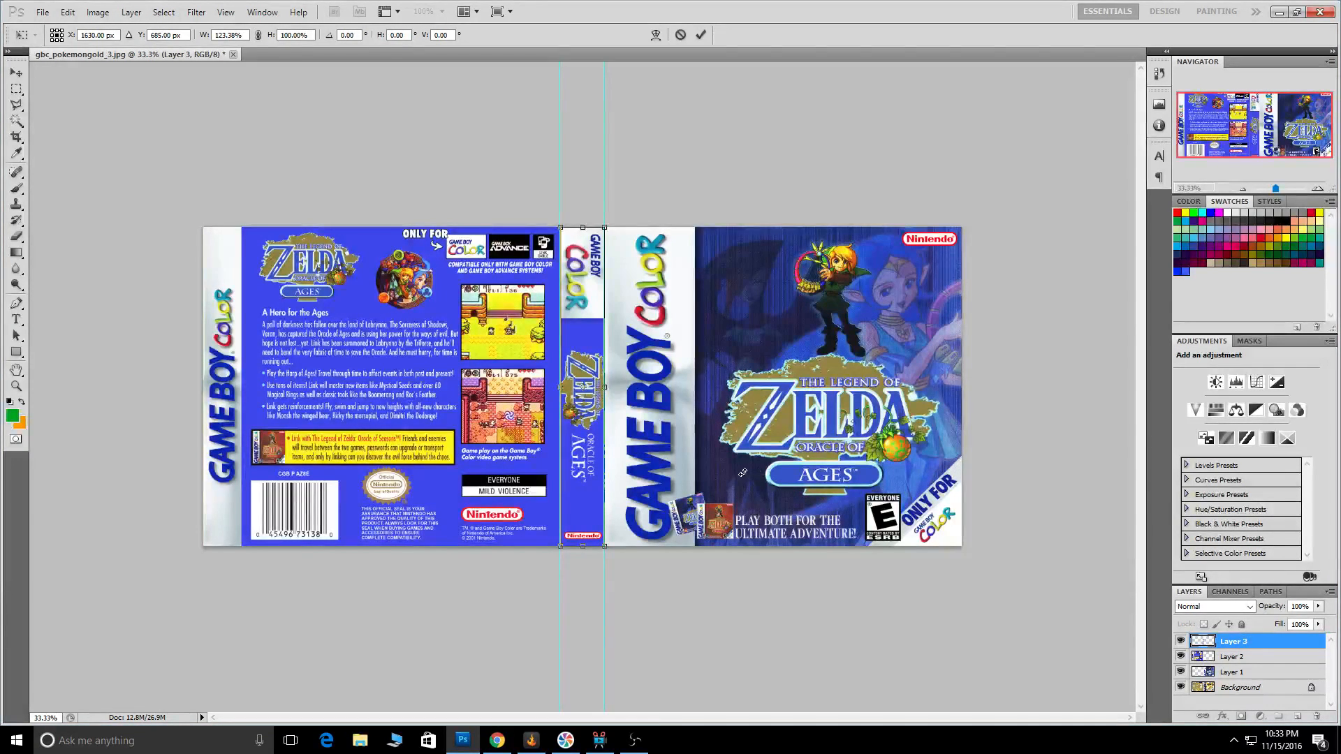
key("Return")
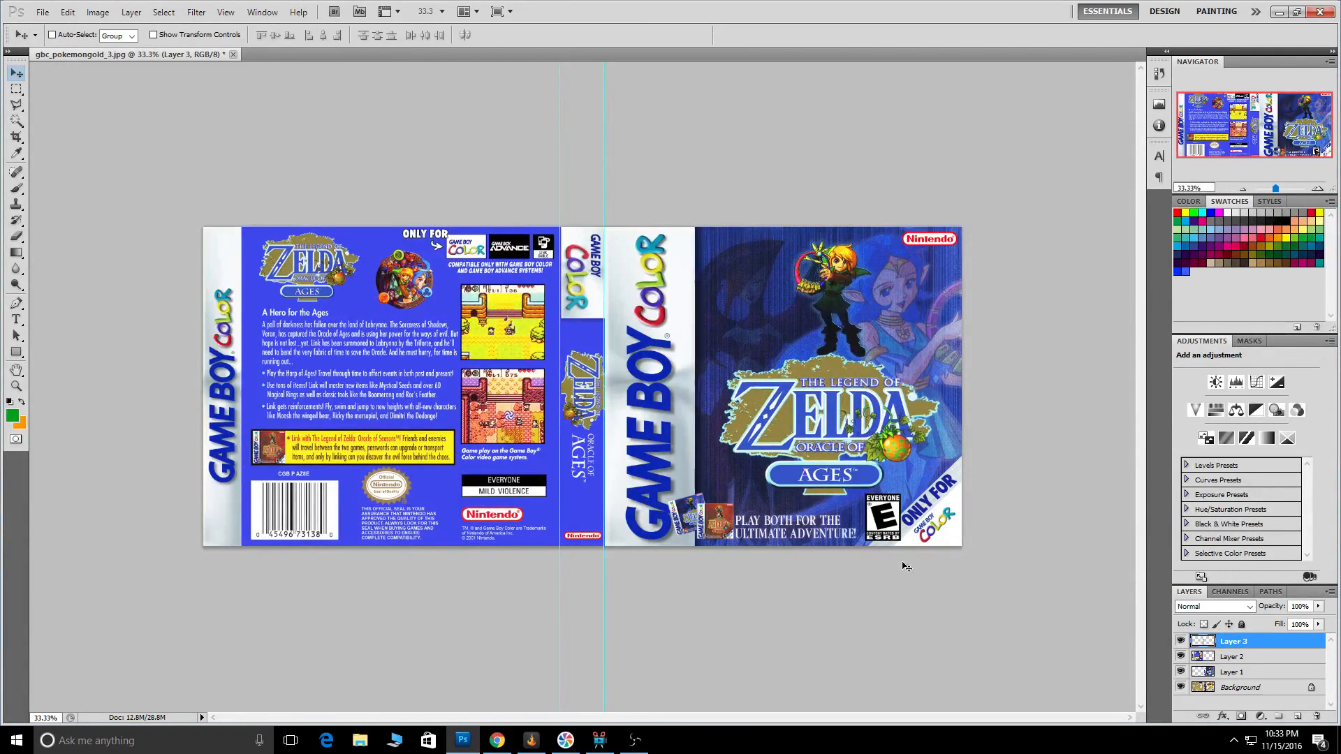
Merge all visible cover layers into the Background layer
left_click(1228, 692)
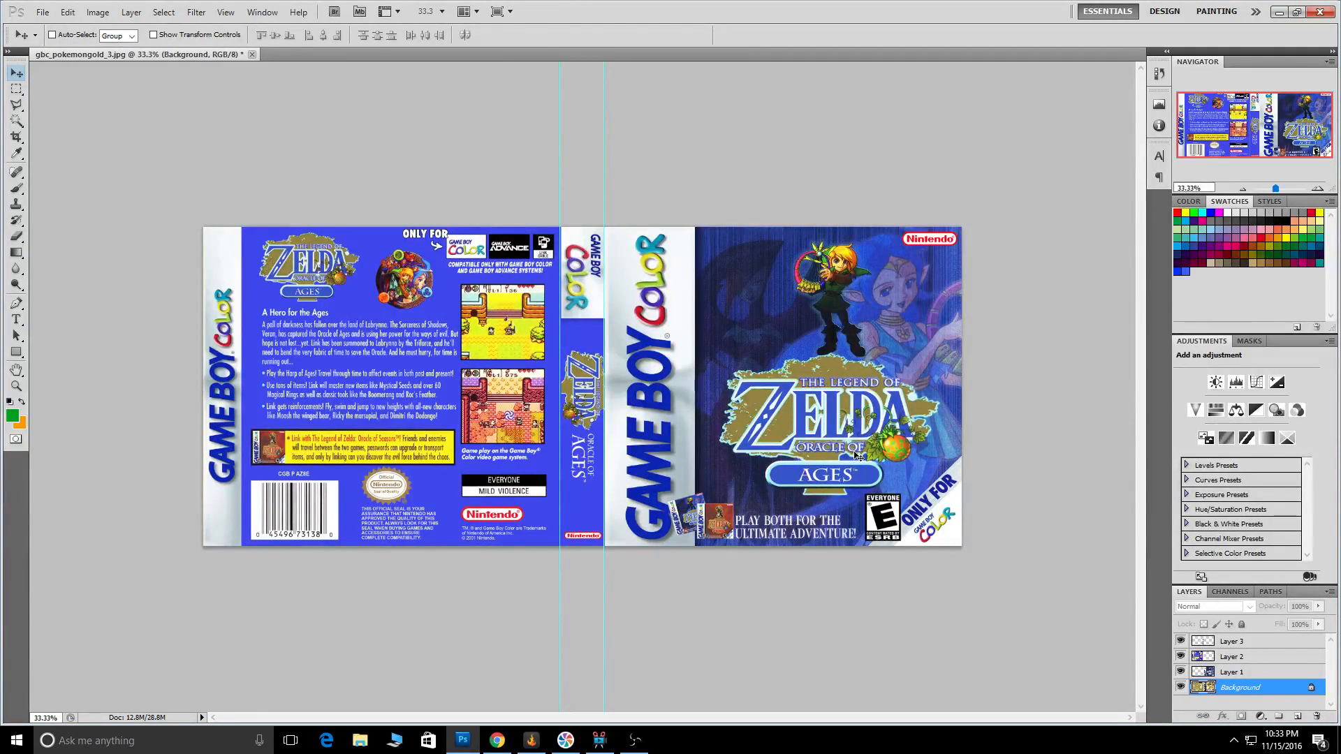
left_click(133, 13)
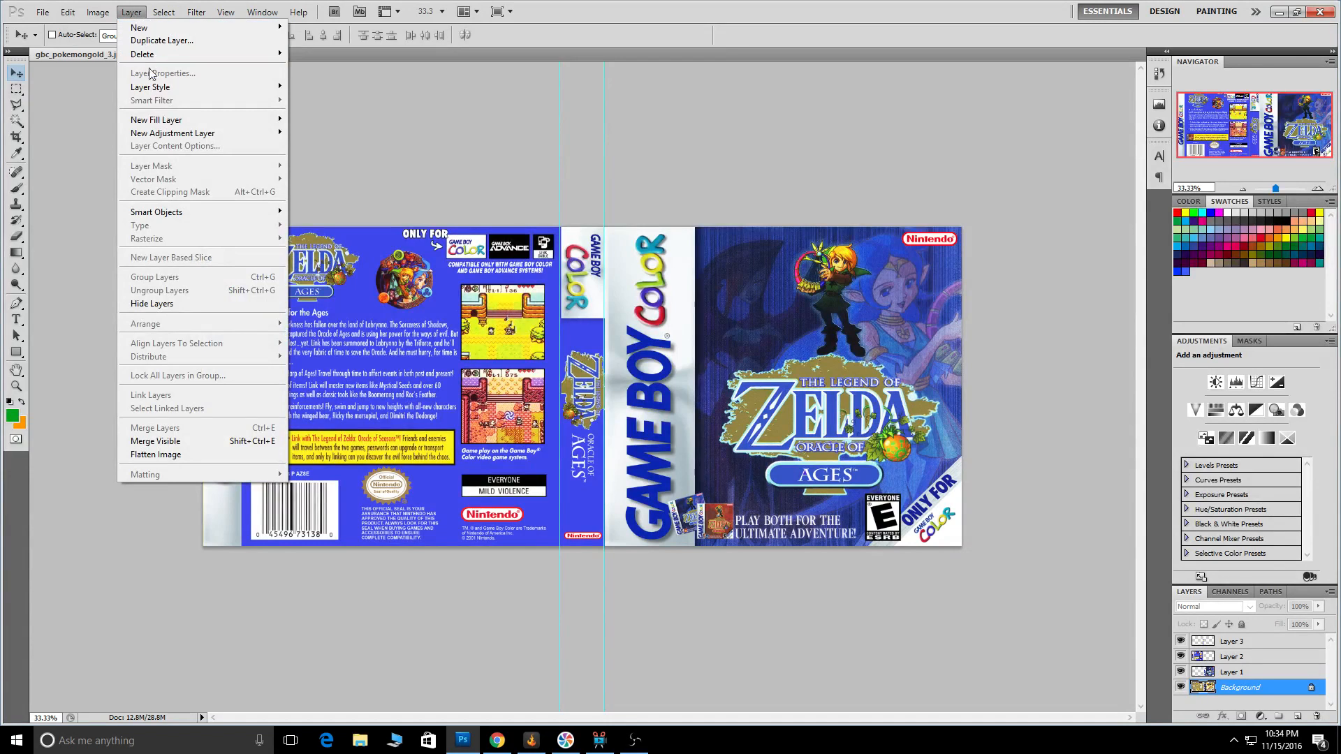
left_click(182, 442)
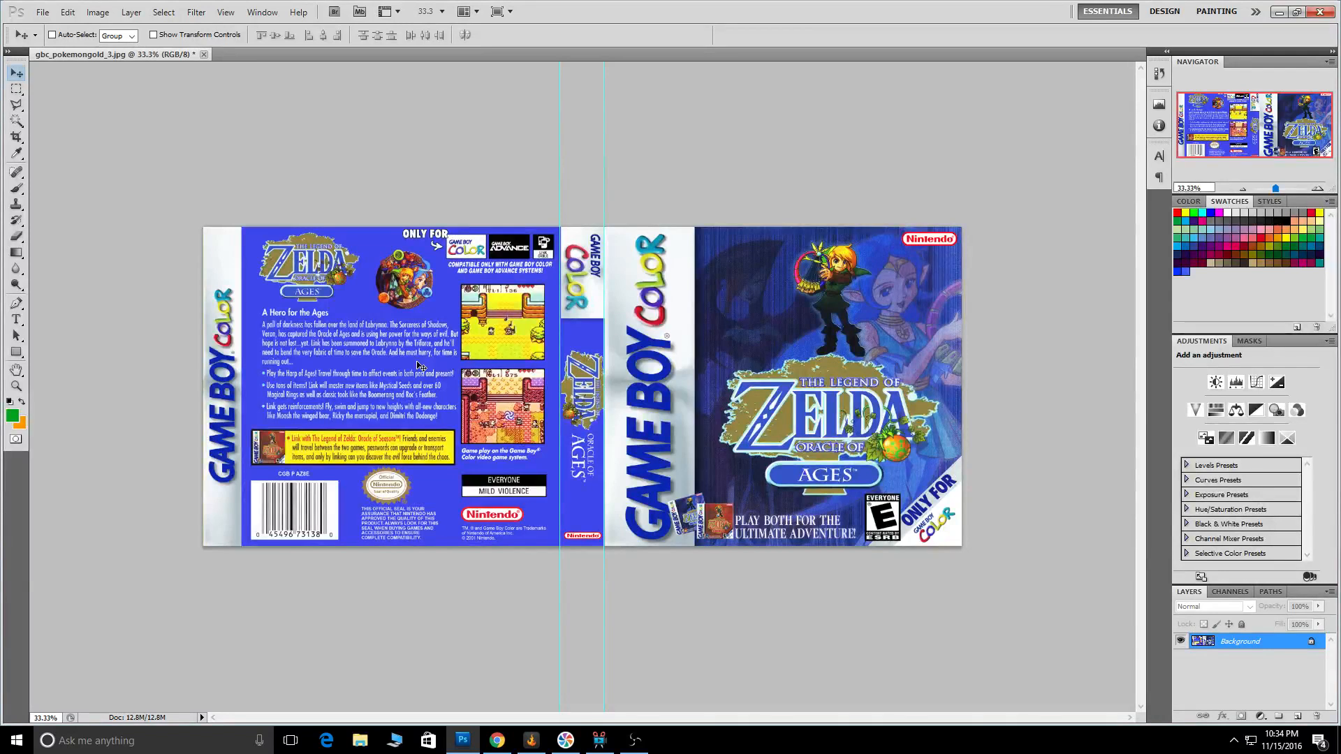
Save the merged cover as a JPEG named LOZ Ages in the gb folder, at Maximum quality 12 with the Progressive format
left_click(40, 11)
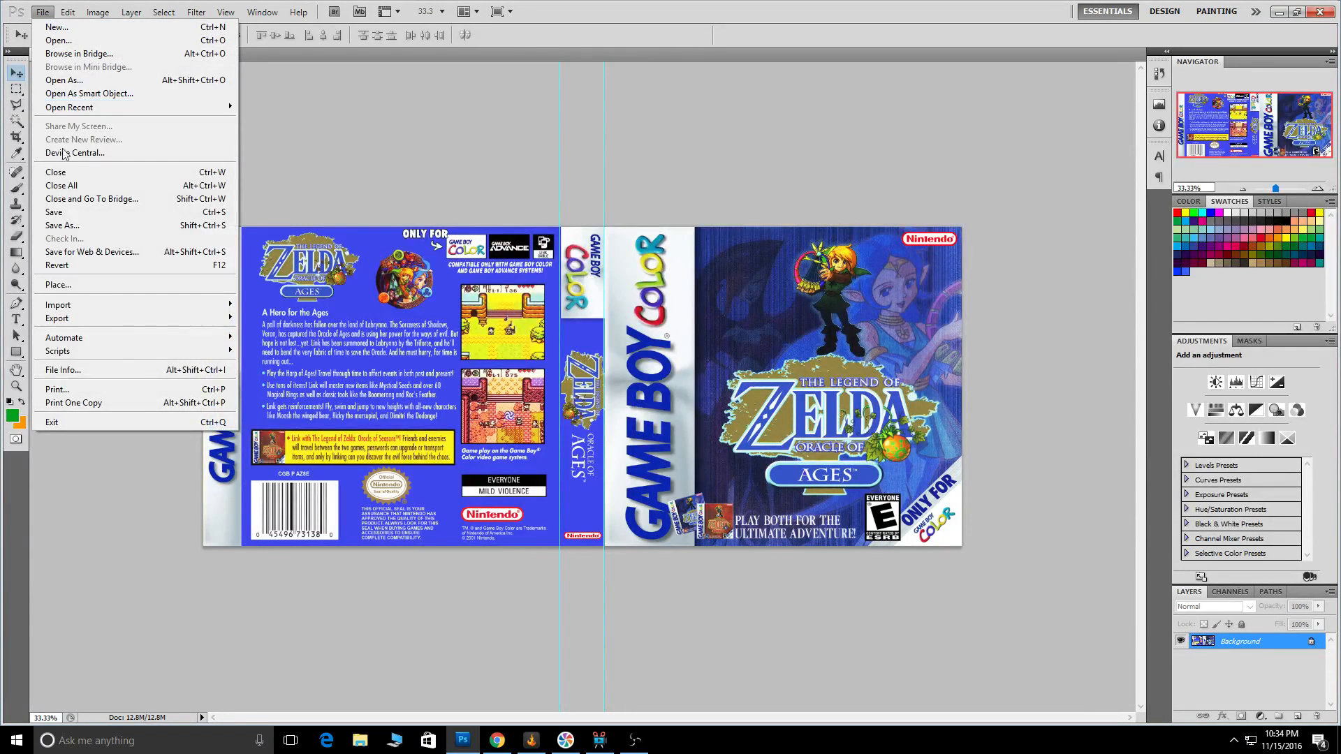
left_click(72, 225)
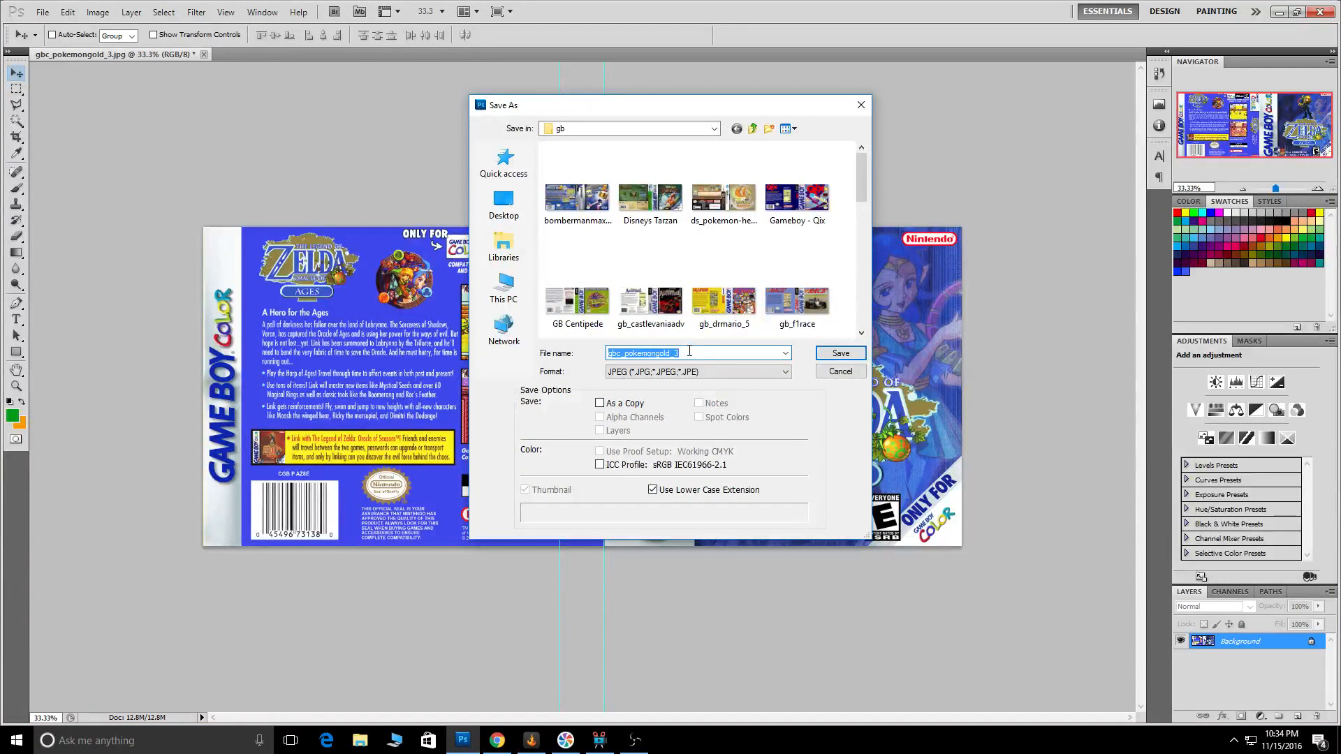
left_click_drag(659, 115, 460, 121)
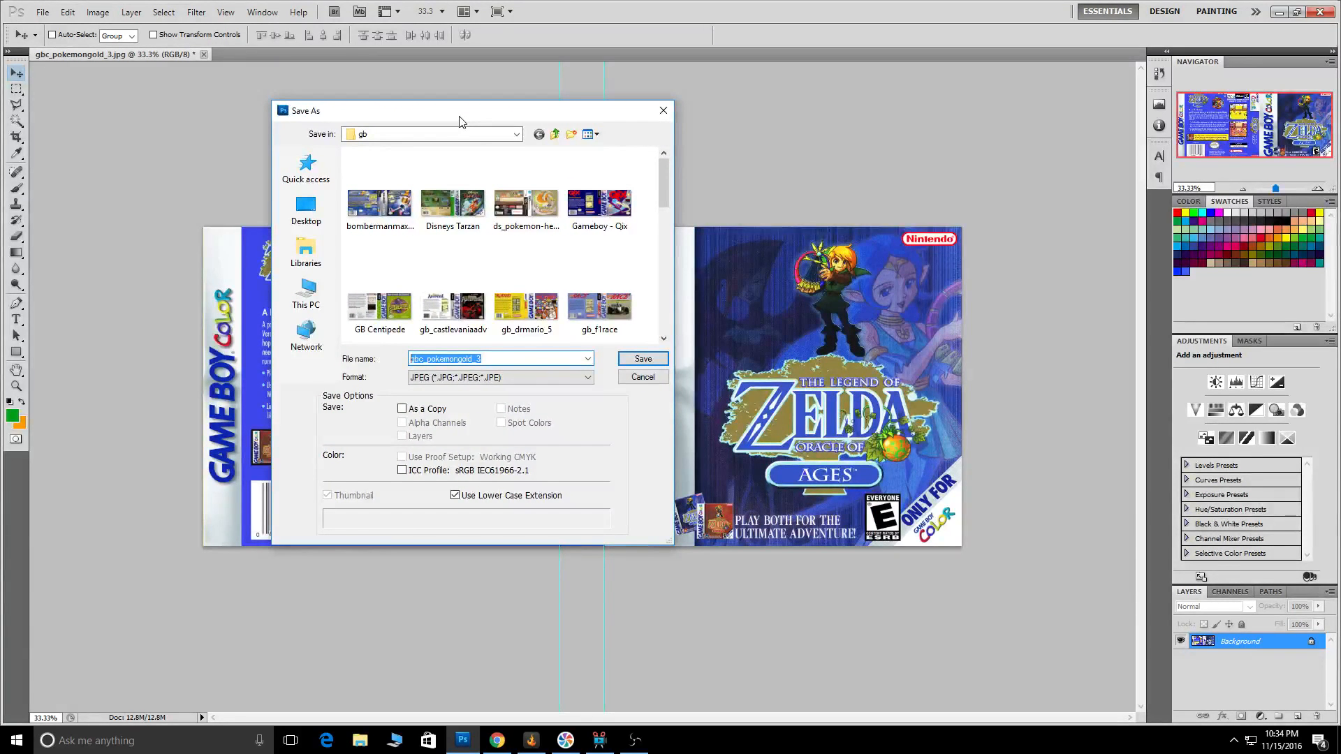
type("LOZ Ages")
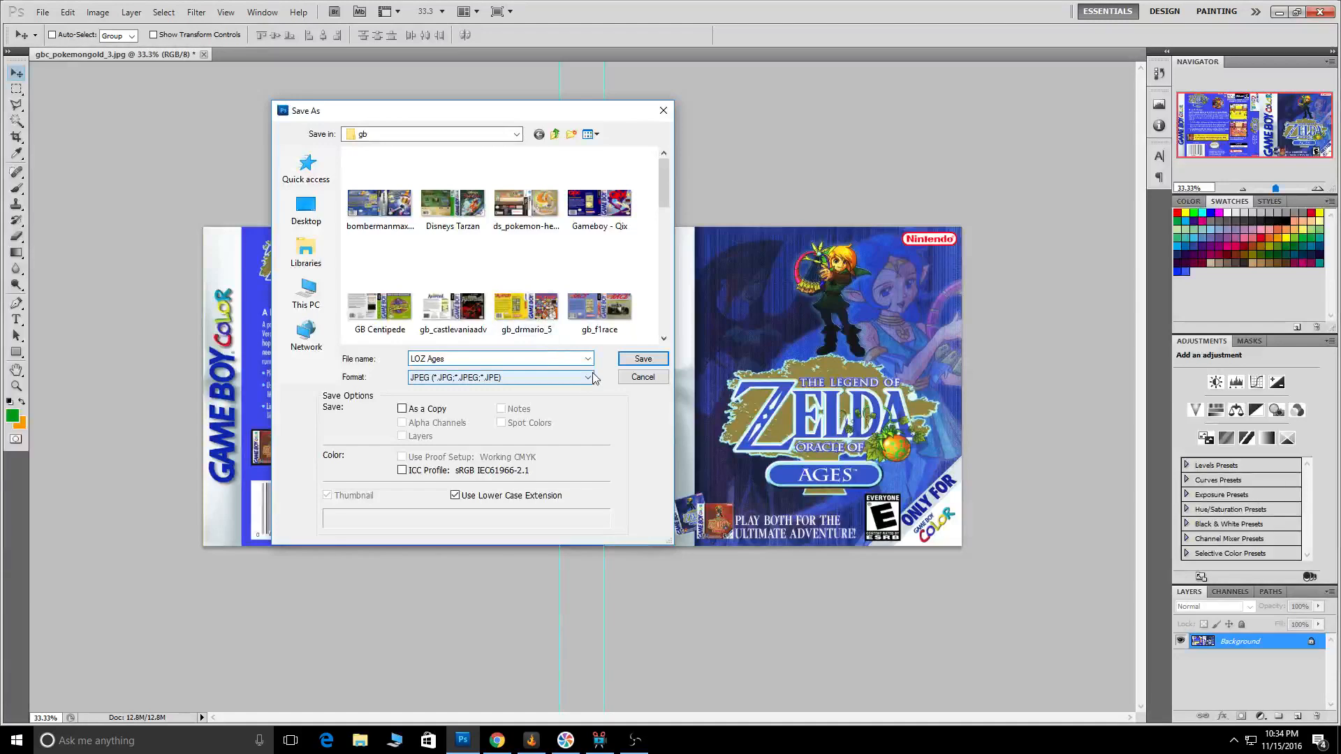
left_click(623, 358)
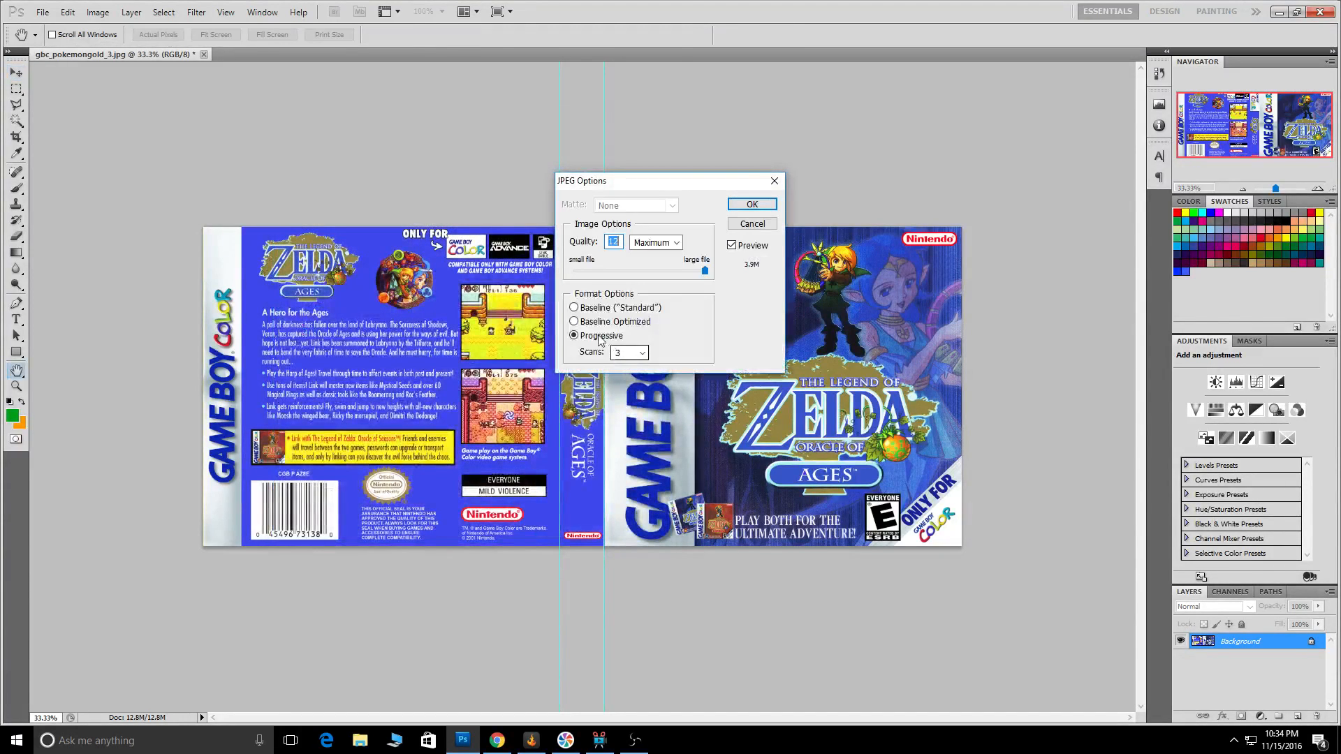
left_click(749, 204)
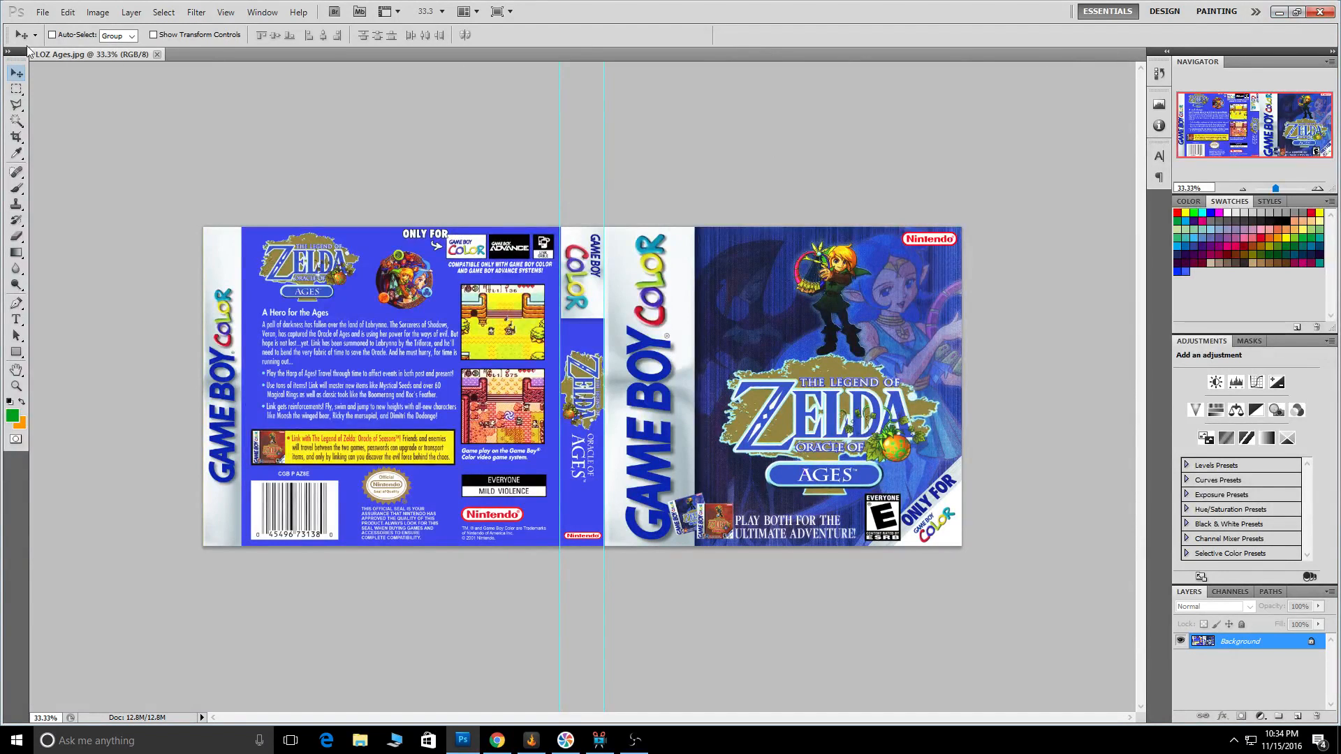
Check the saved cover's document width, height and resolution in the image size settings
left_click(100, 13)
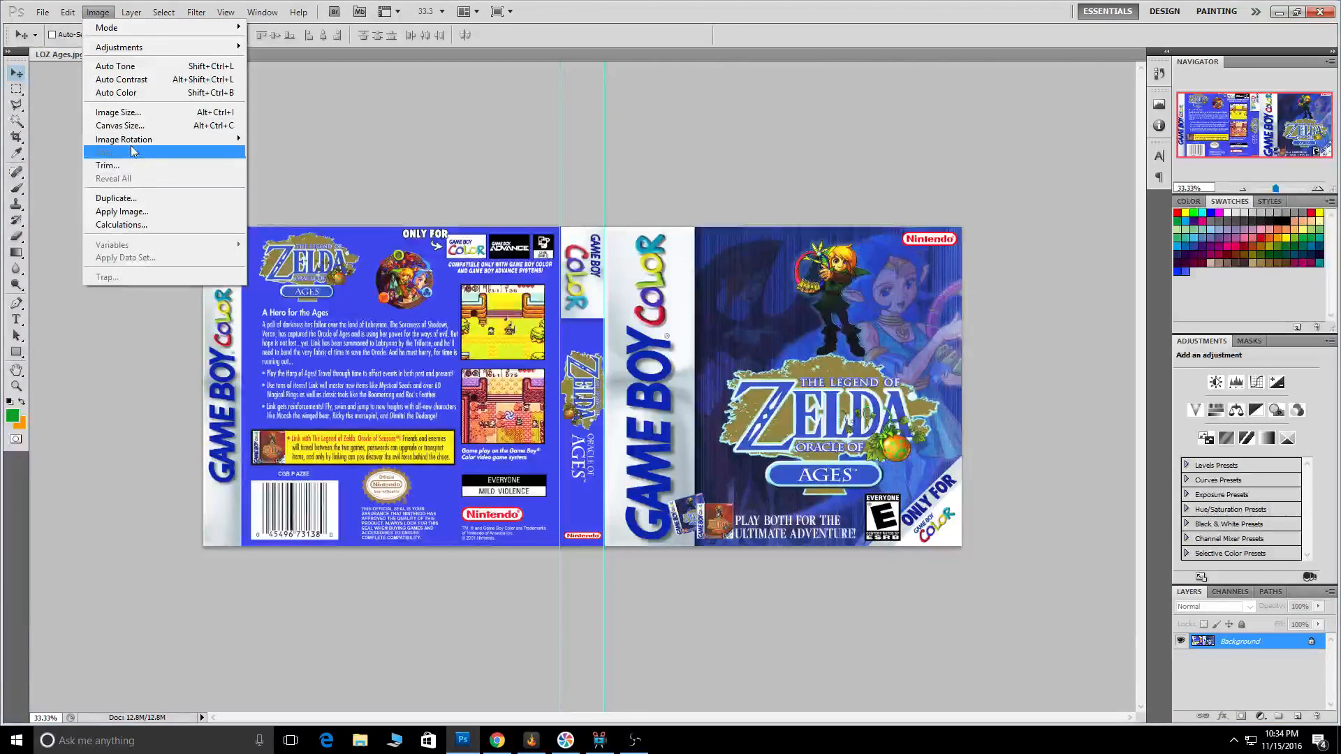
left_click(122, 112)
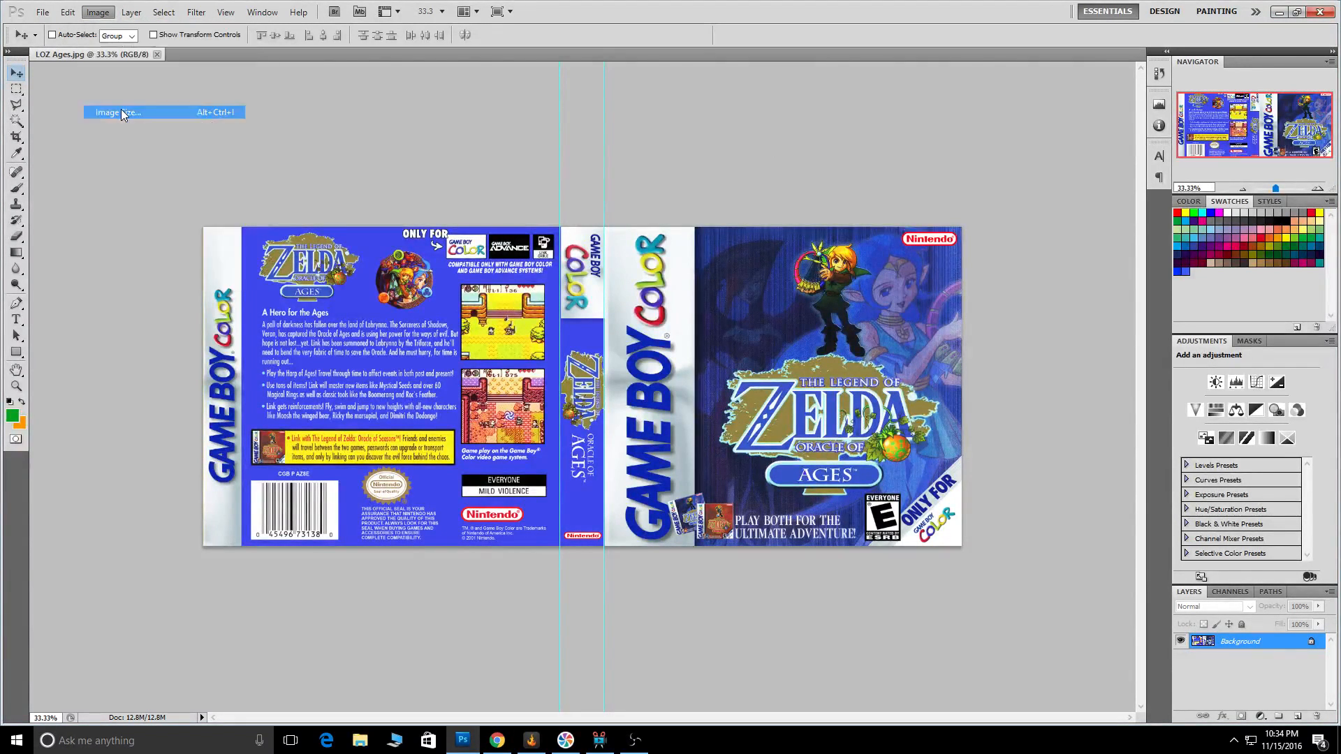
left_click_drag(629, 320, 580, 321)
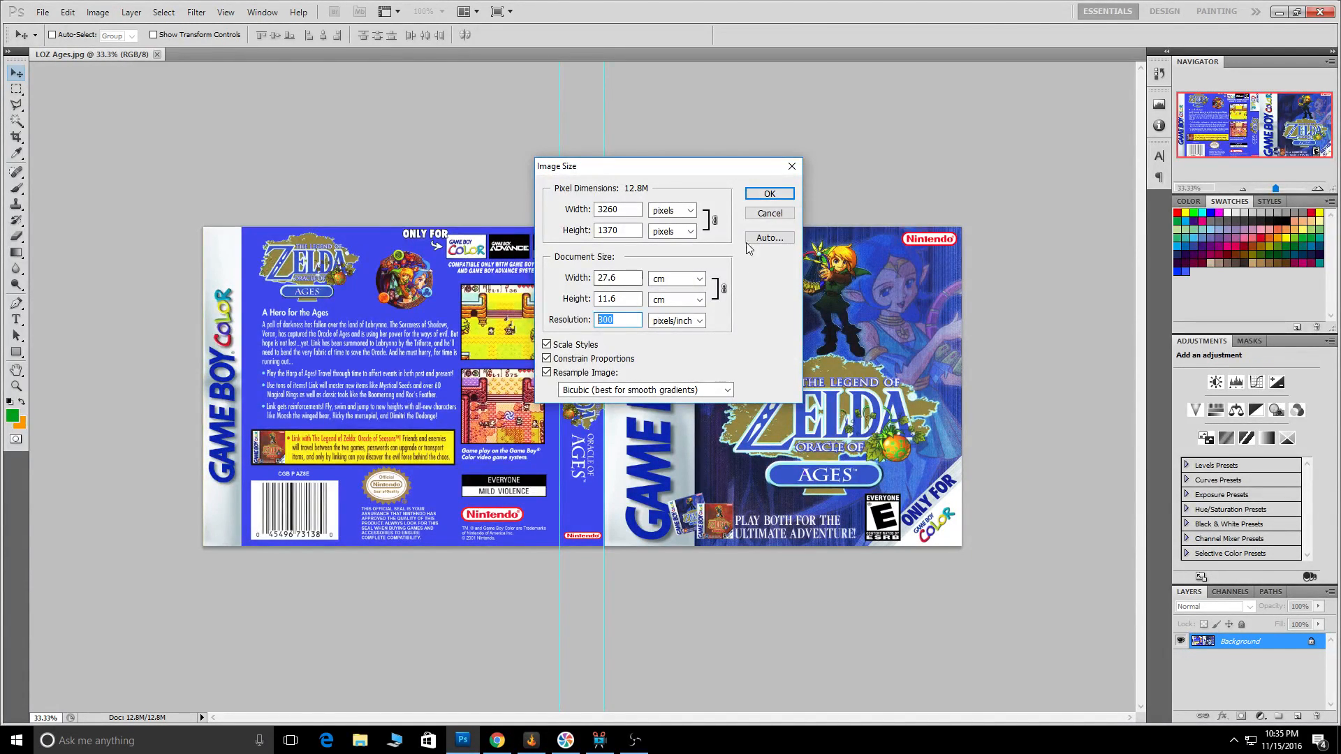
left_click(769, 194)
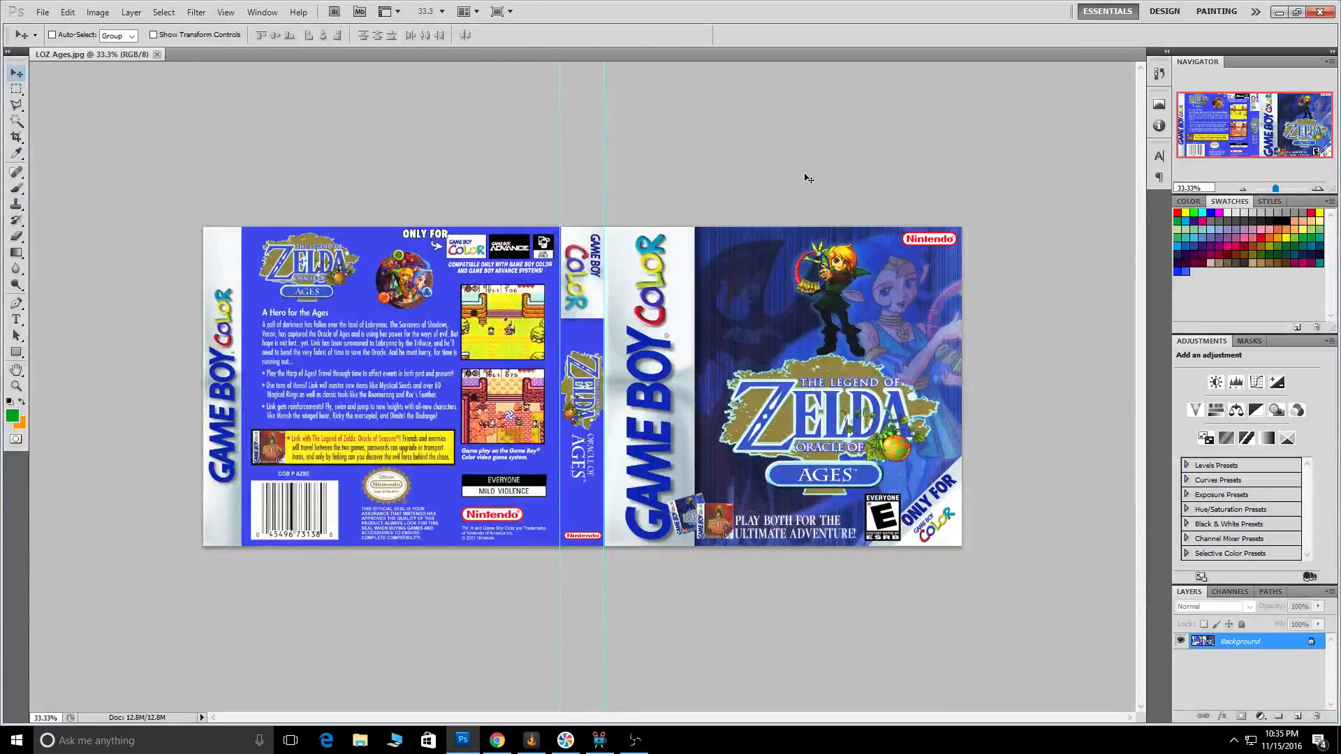